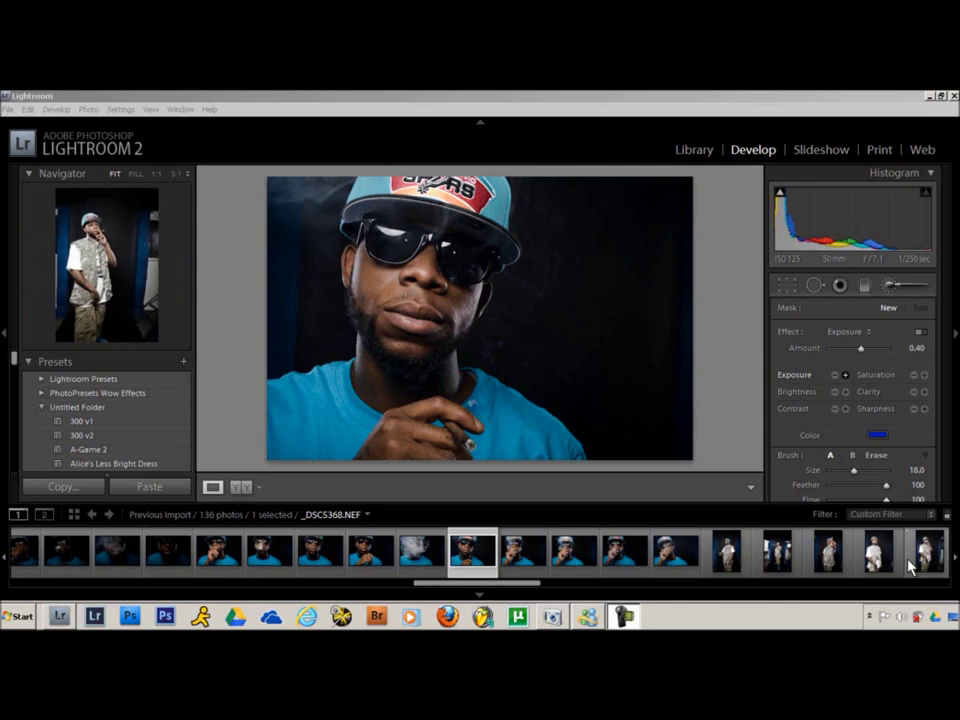
Step: Browse filmstrip photos _DSC5363 through _DSC5390, then settle on _DSC5388 in Develop
left_click(664, 562)
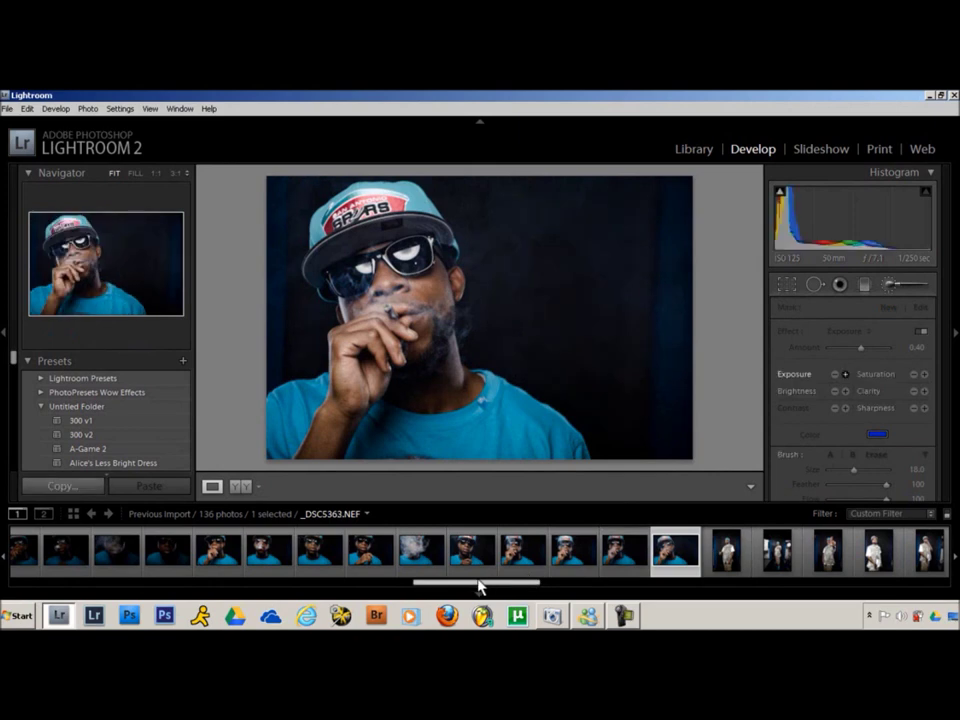
left_click_drag(476, 590, 645, 593)
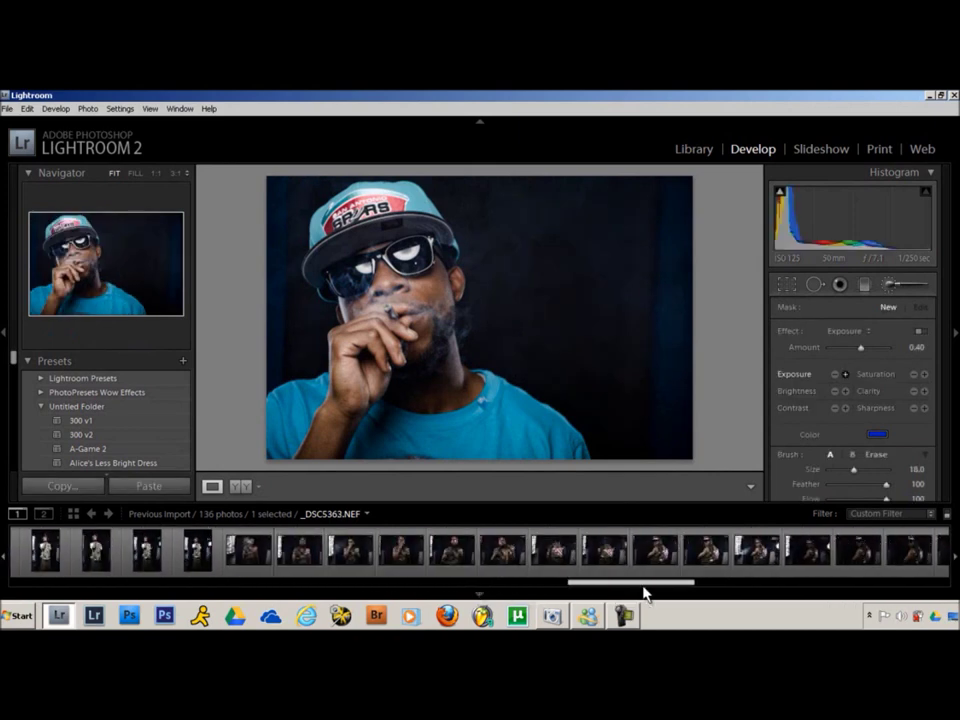
left_click(514, 562)
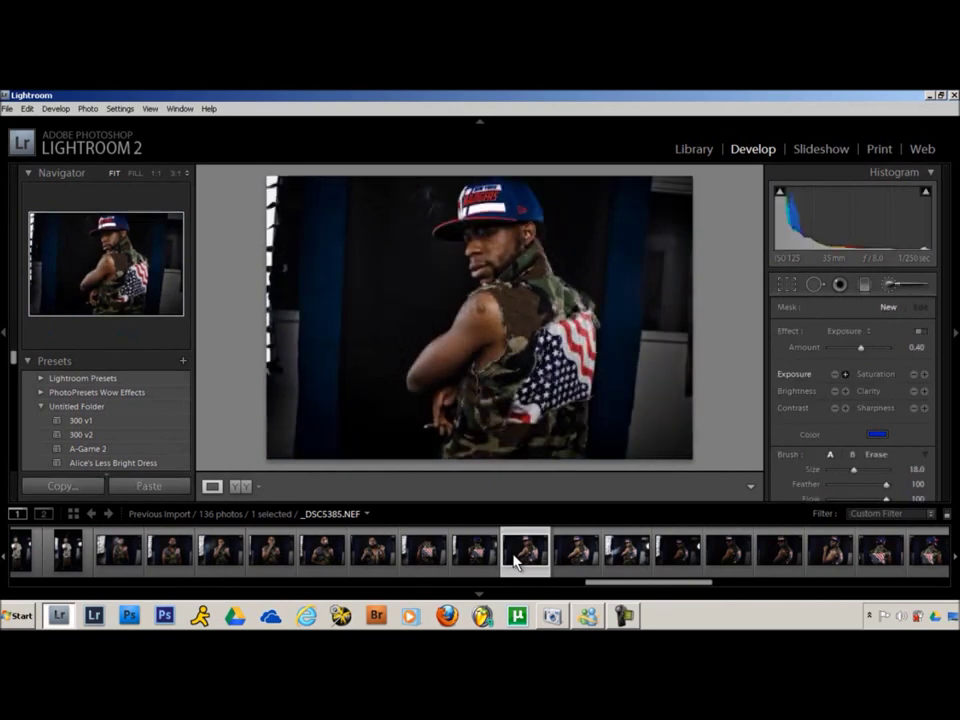
left_click(628, 568)
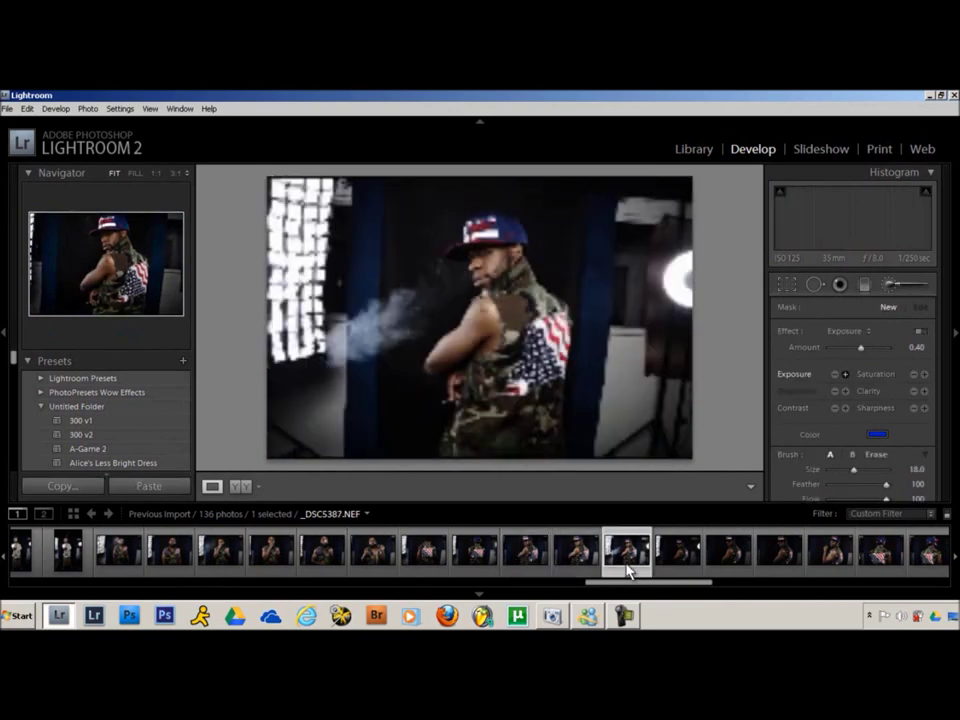
left_click(679, 564)
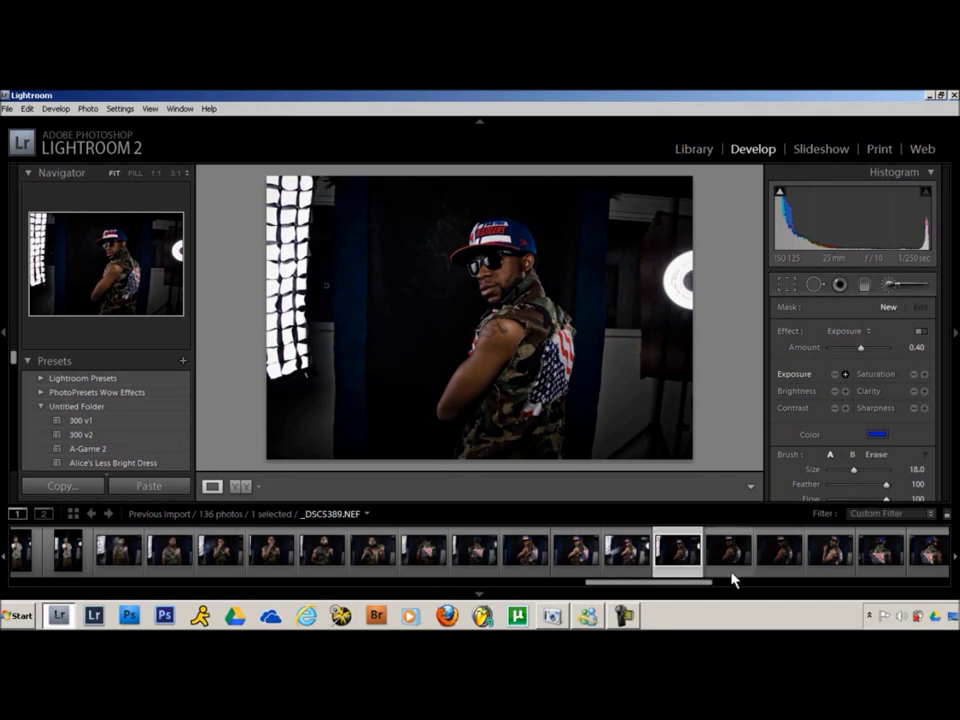
left_click(771, 557)
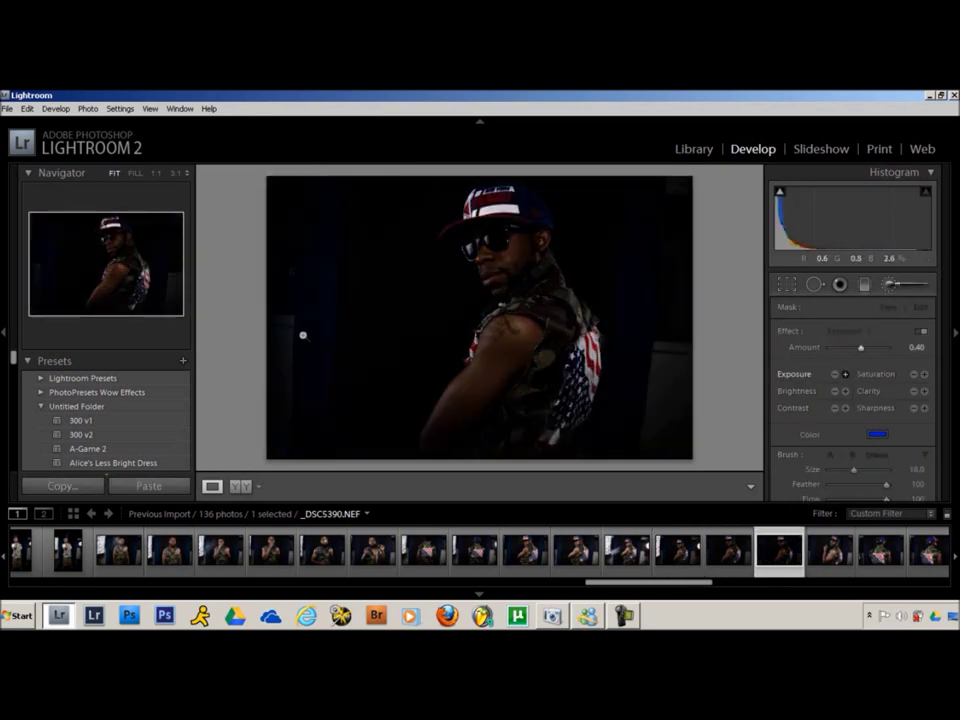
left_click(685, 553)
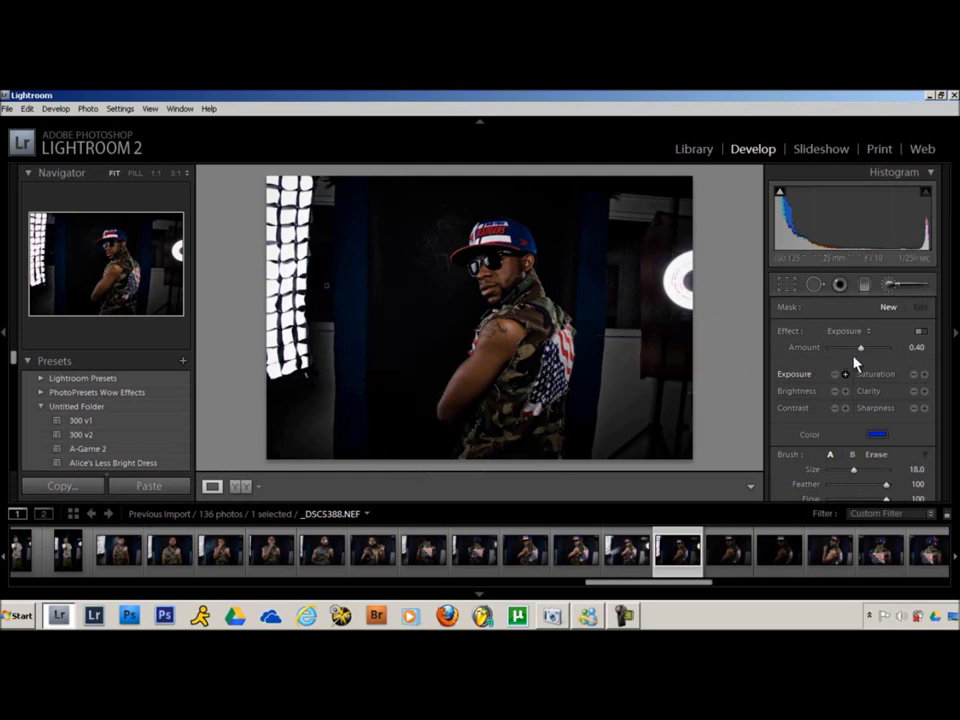
Step: Start a new adjustment brush at Exposure −1.70 and paint the lower-left background
left_click(907, 287)
left_click(907, 287)
left_click_drag(860, 355, 846, 349)
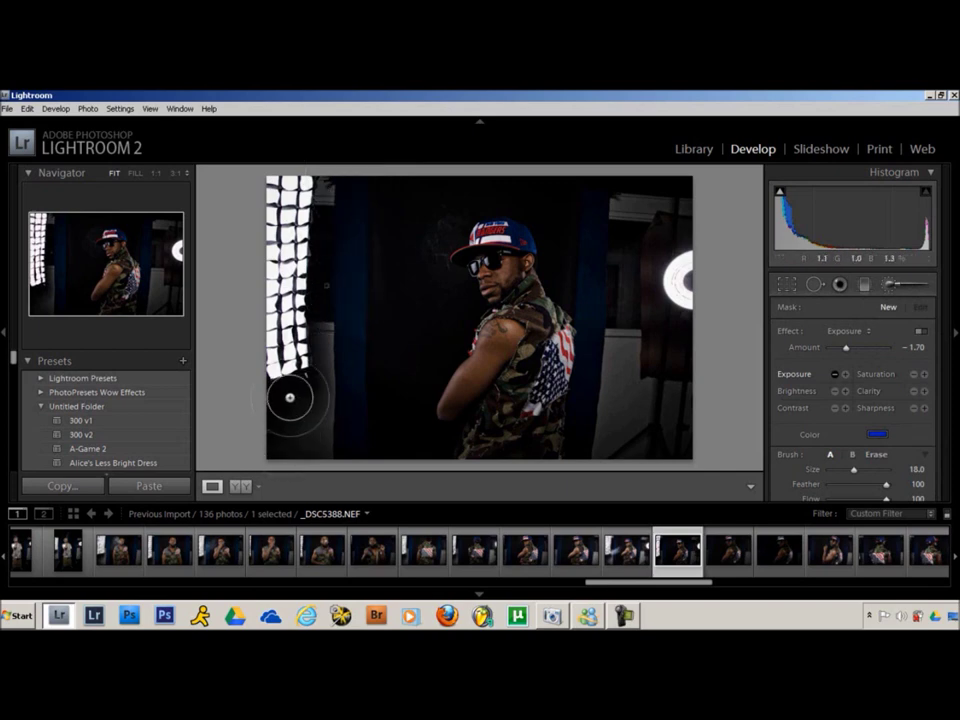
mouse_move(290, 397)
left_mouse_down()
mouse_move(296, 411)
mouse_move(313, 396)
mouse_move(323, 321)
left_mouse_up()
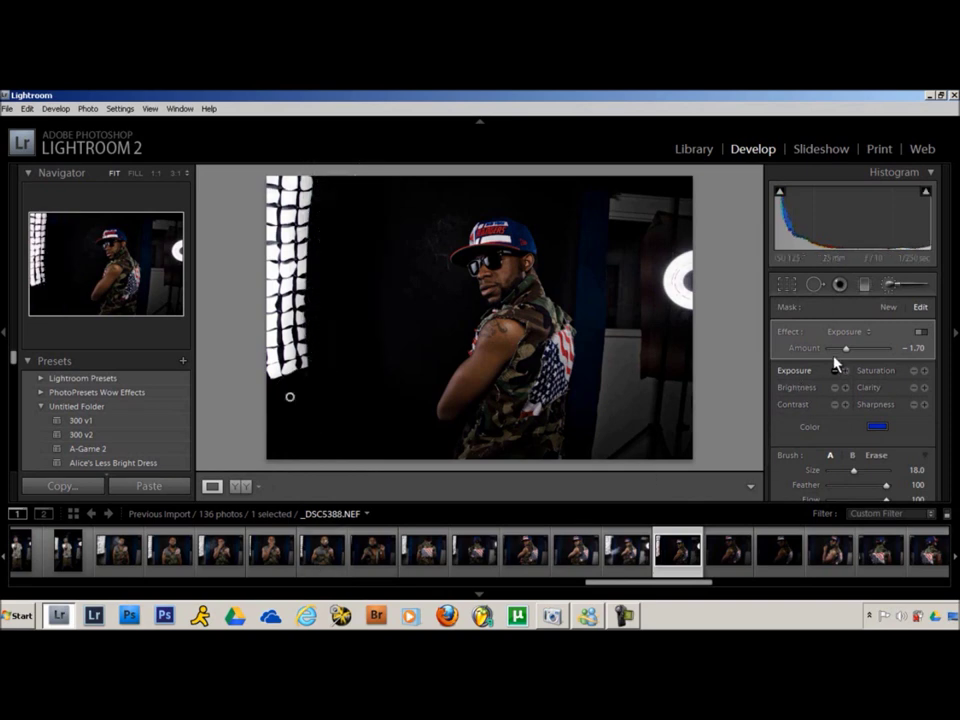
Step: Deepen the brush to −2.20, paint around the right light, and undo the softbox stroke
mouse_move(847, 353)
left_mouse_down()
mouse_move(895, 349)
mouse_move(833, 349)
mouse_move(852, 352)
mouse_move(843, 351)
left_mouse_up()
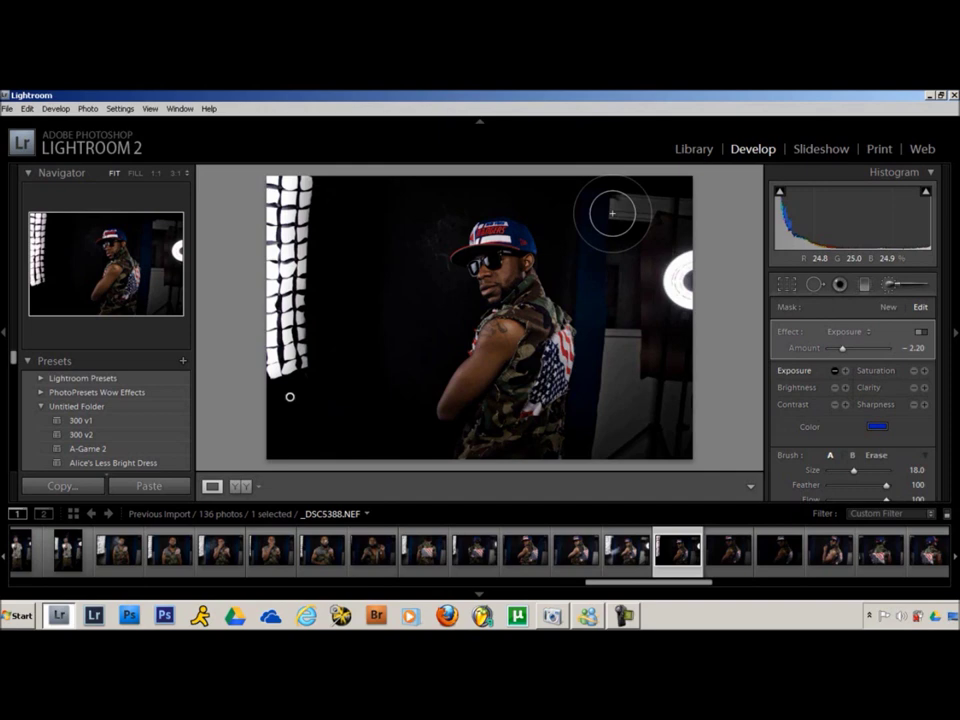
mouse_move(601, 208)
left_mouse_down()
mouse_move(611, 290)
mouse_move(601, 223)
mouse_move(627, 257)
mouse_move(618, 196)
mouse_move(638, 207)
mouse_move(675, 168)
mouse_move(667, 214)
mouse_move(645, 231)
mouse_move(659, 265)
mouse_move(666, 412)
mouse_move(669, 264)
mouse_move(662, 402)
mouse_move(605, 461)
mouse_move(618, 372)
mouse_move(610, 405)
mouse_move(609, 294)
mouse_move(621, 352)
mouse_move(622, 336)
mouse_move(614, 272)
mouse_move(629, 382)
mouse_move(608, 260)
mouse_move(650, 384)
mouse_move(647, 344)
left_mouse_up()
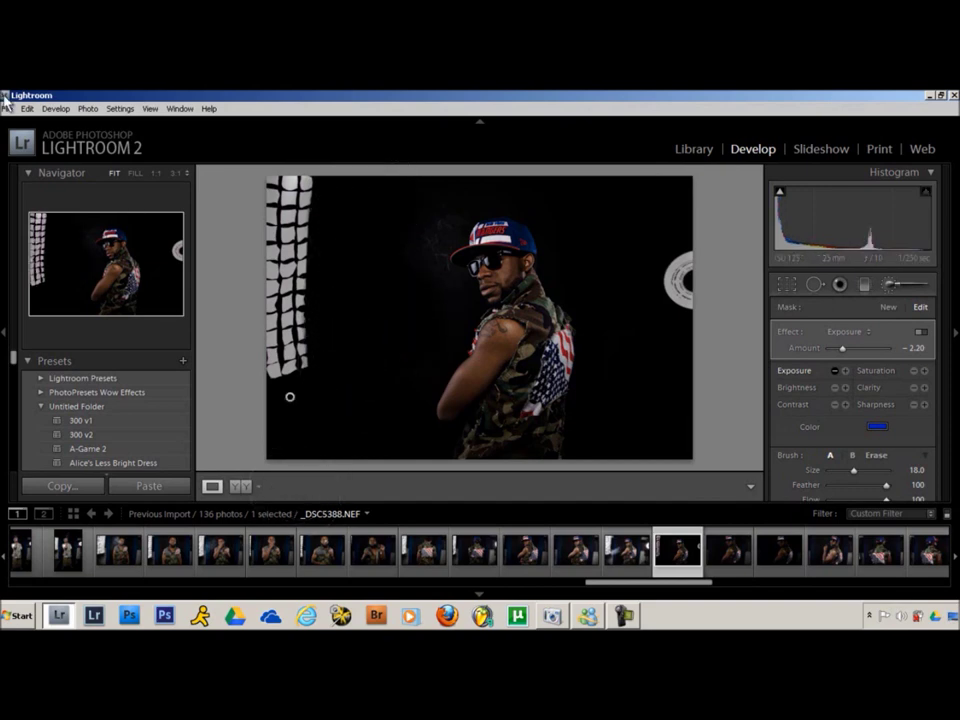
left_click(28, 109)
left_click(30, 124)
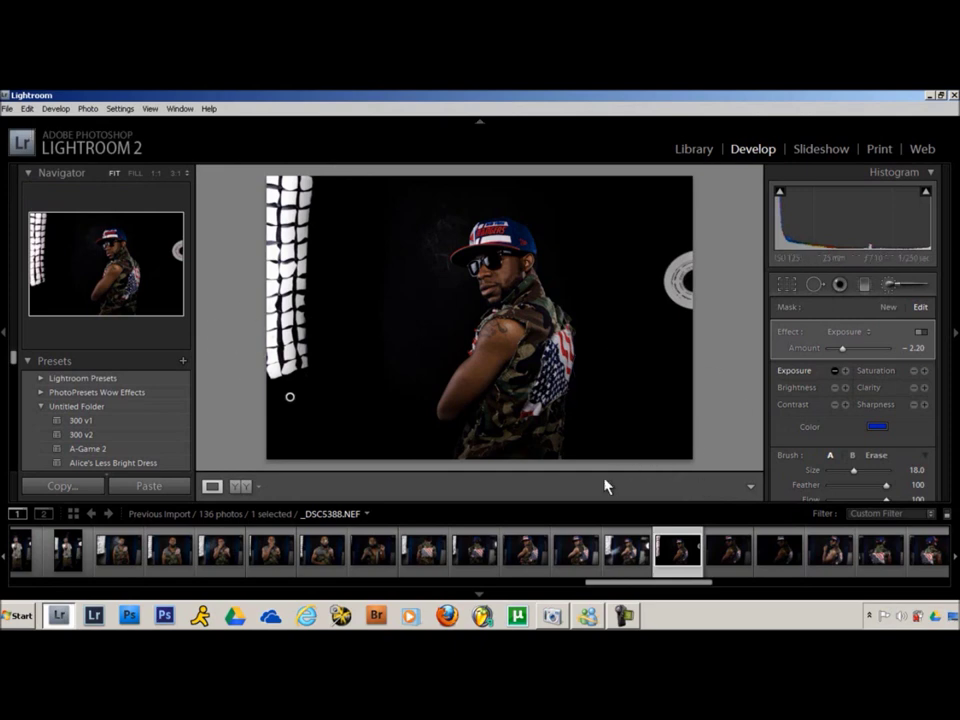
Step: Export _DSC5388 as a quality-100 JPEG into the smooth-jpgs folder
right_click(680, 569)
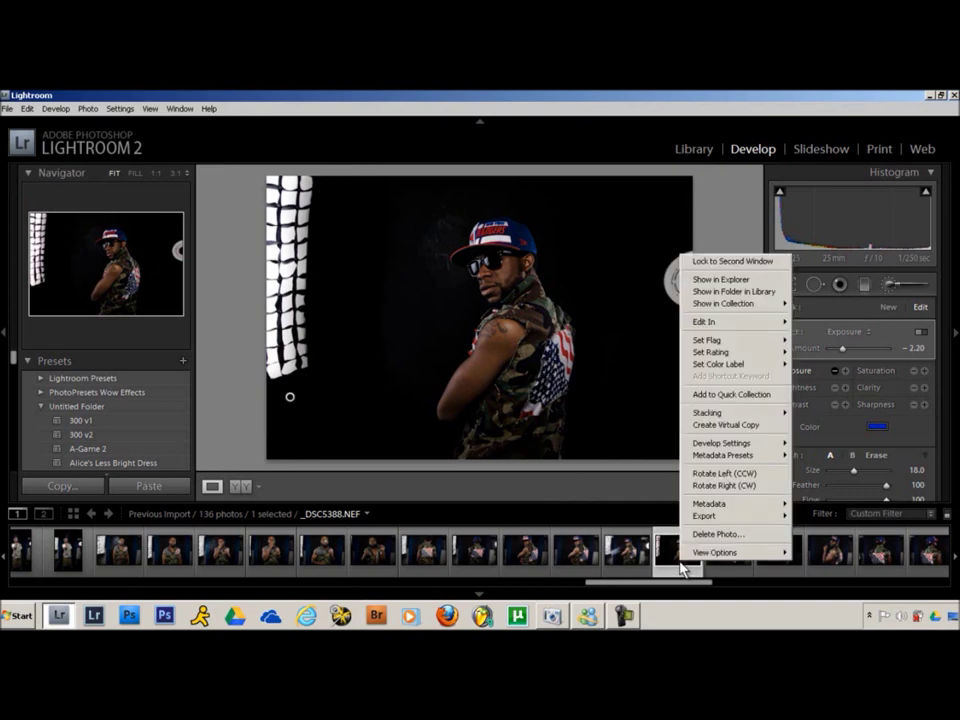
mouse_move(705, 516)
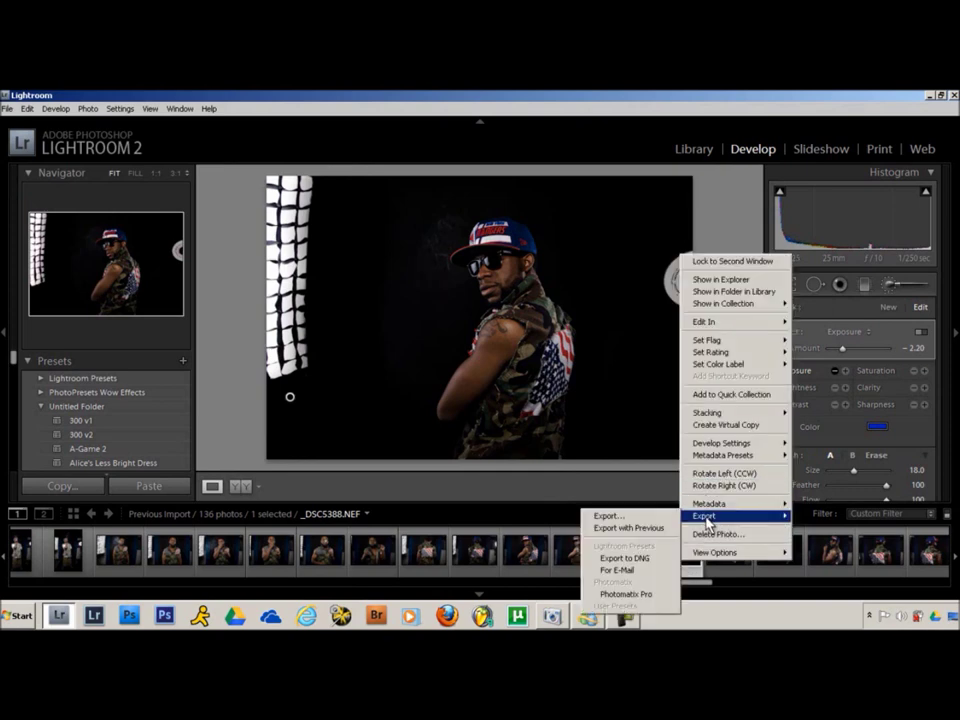
left_click(608, 519)
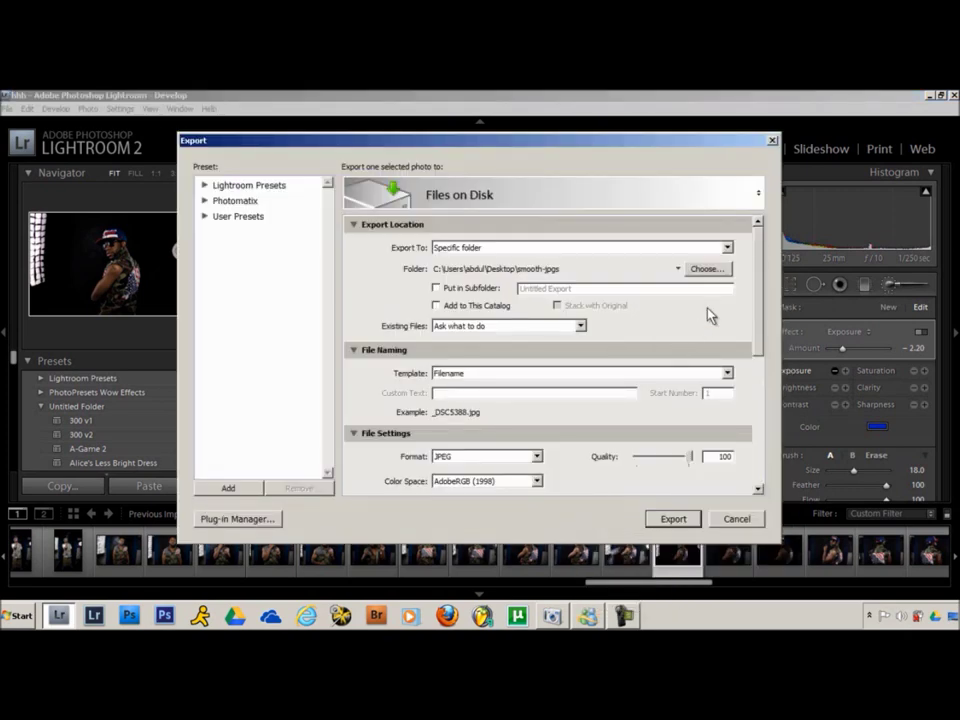
left_click(671, 524)
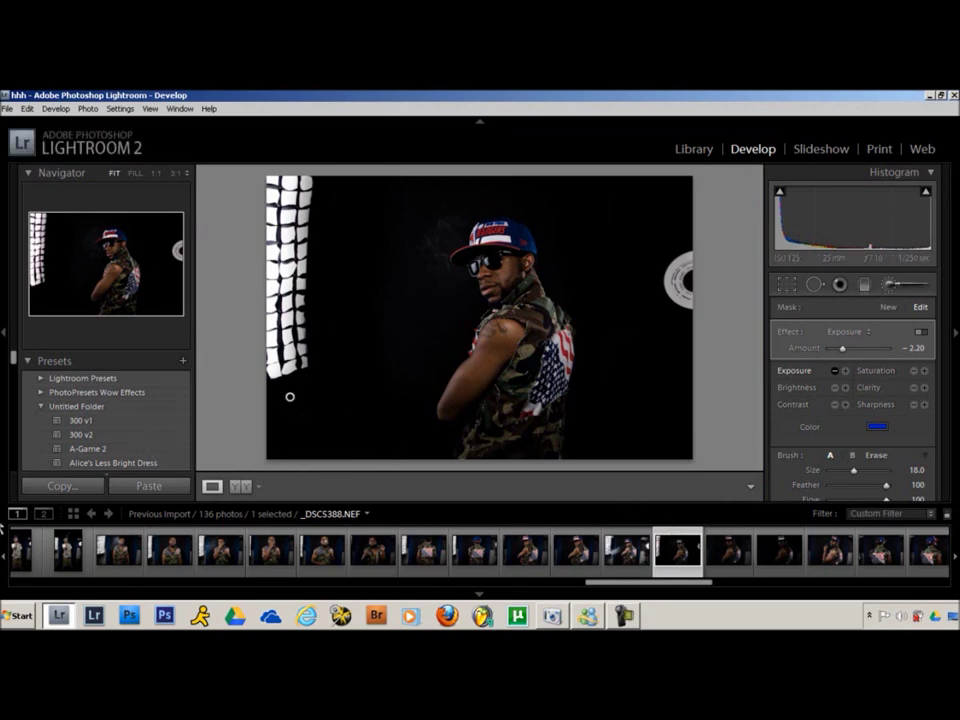
Step: Close the crashed Photoshop CS6, check the portrait at 3:1, and return to Basic adjustments
left_click(166, 615)
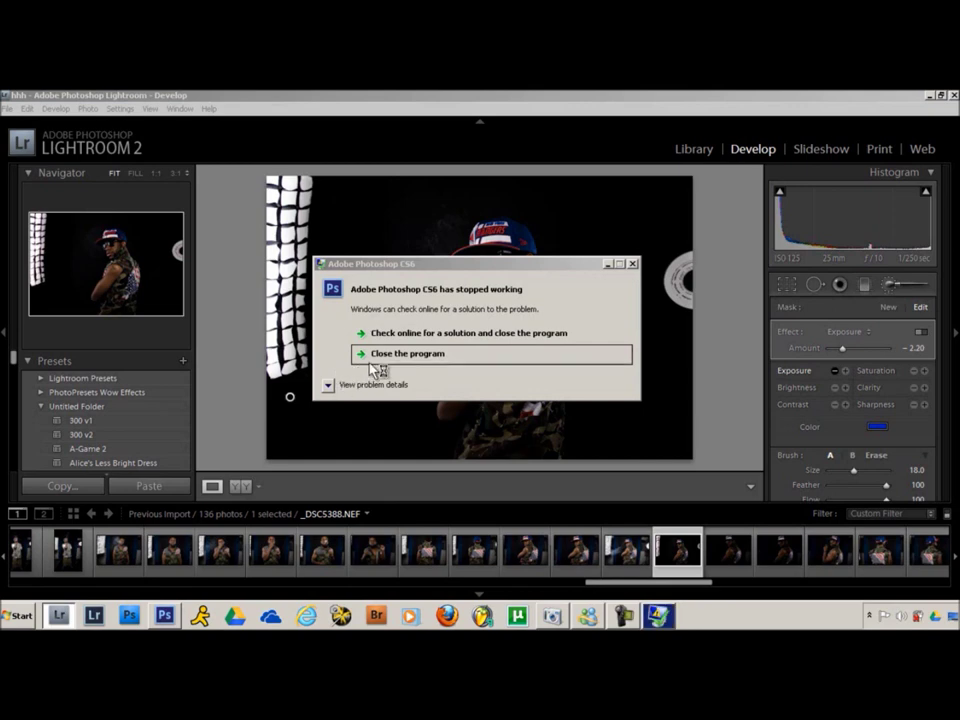
left_click(392, 356)
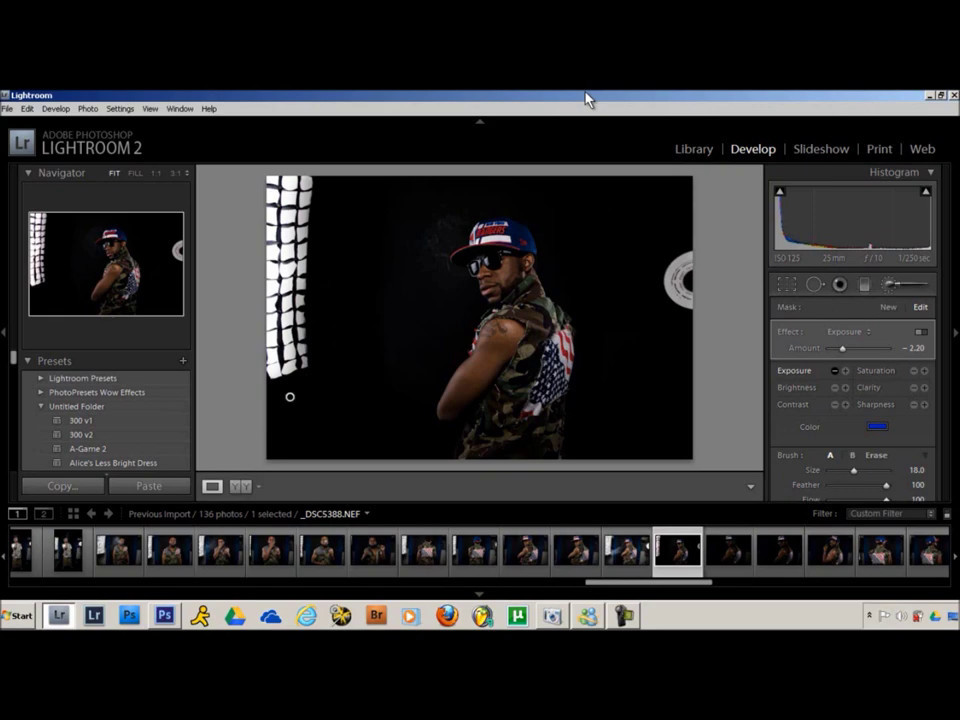
key("ctrl+equal")
key("ctrl+equal")
key("ctrl+equal")
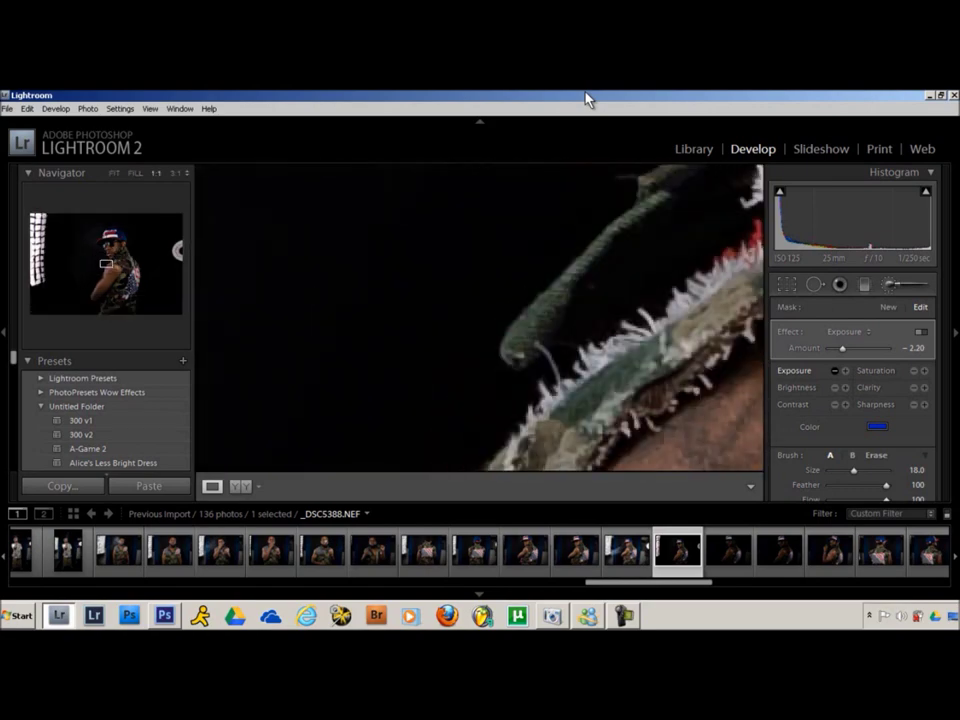
key("z")
key("z")
key("z")
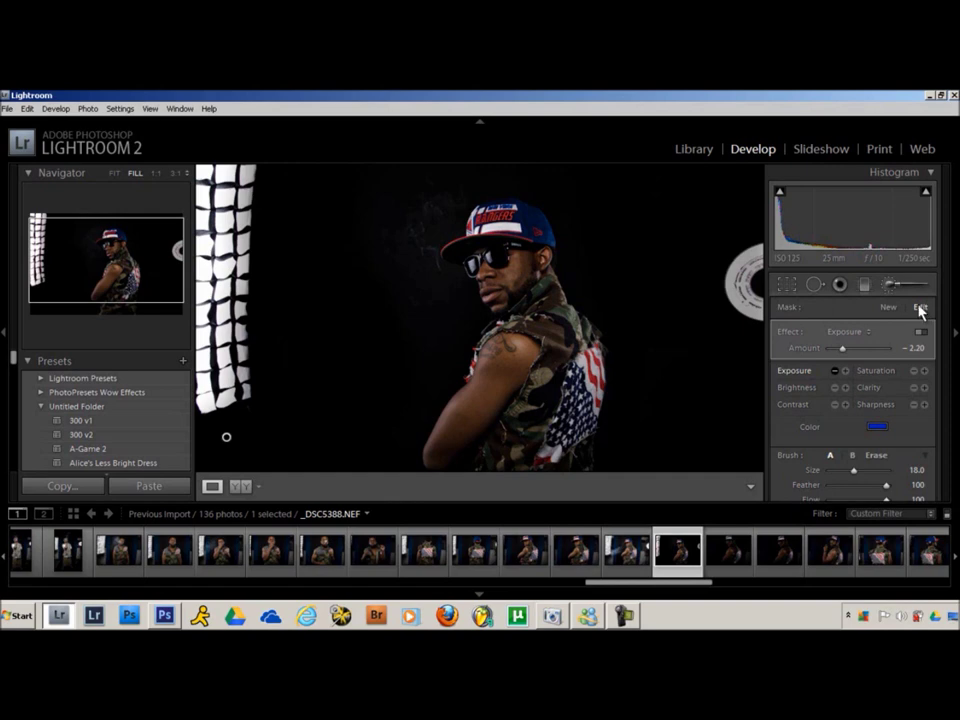
left_click(908, 284)
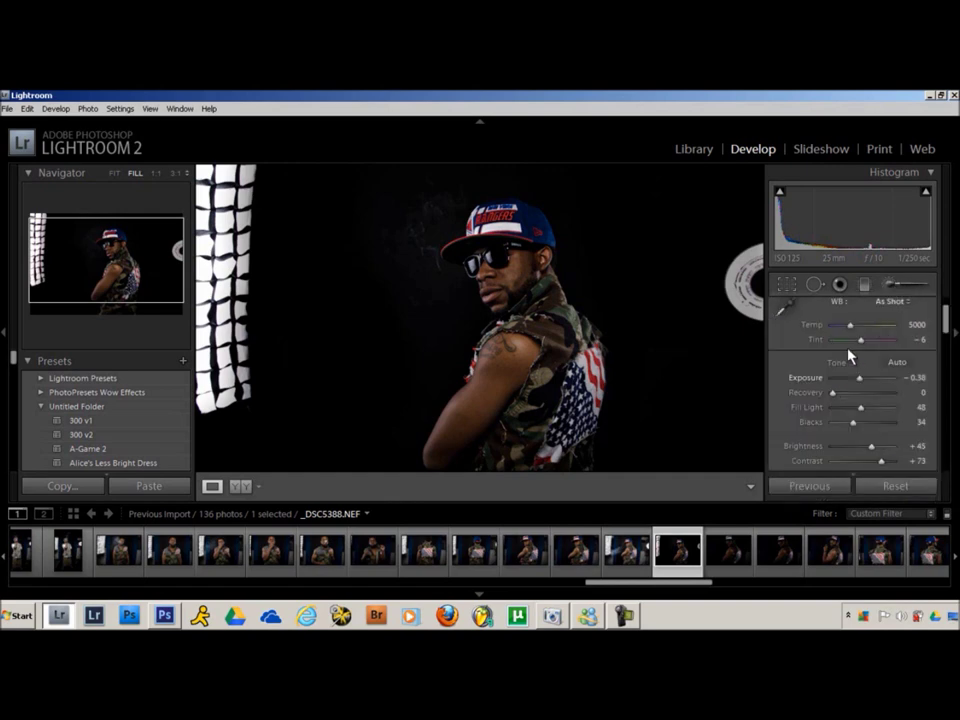
Step: Add a new brush adjustment on the background with a slight darkening of about −0.4
left_click(886, 288)
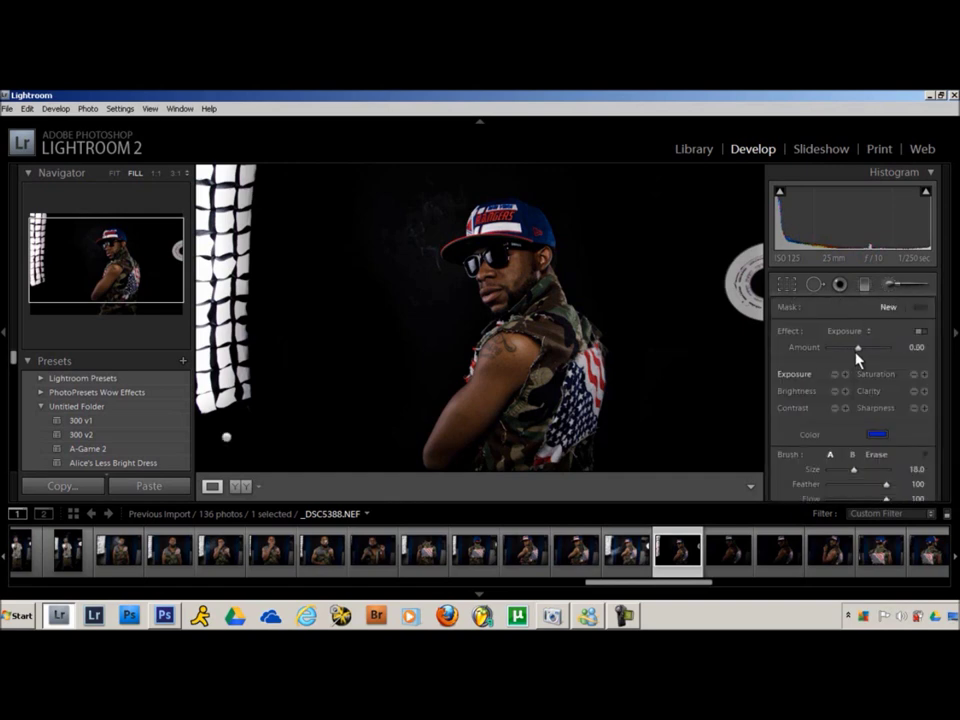
left_click(845, 374)
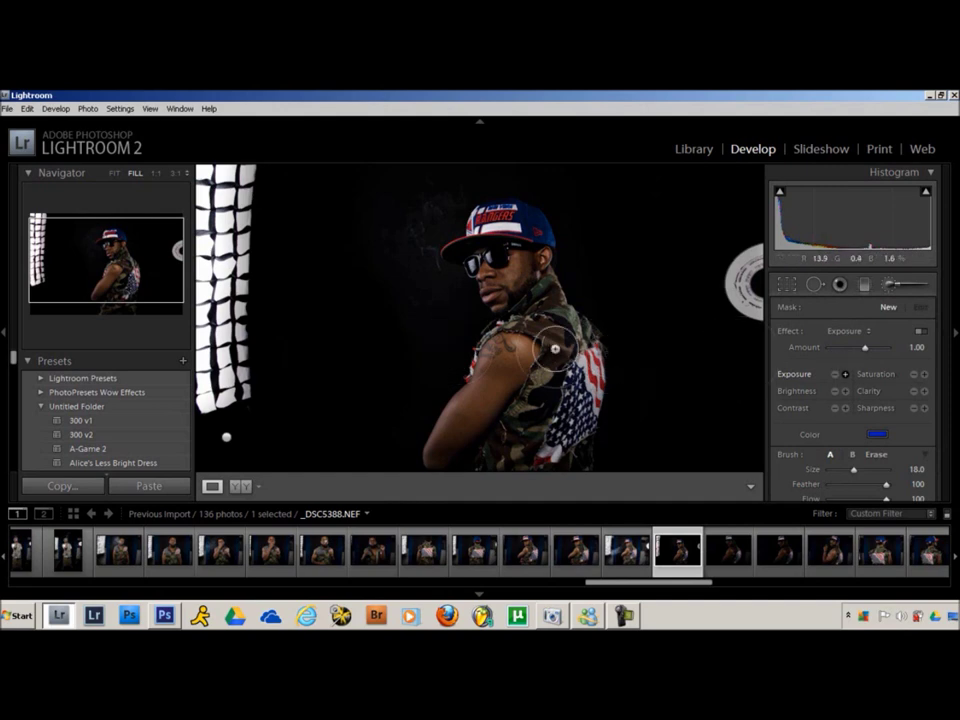
left_click(401, 313)
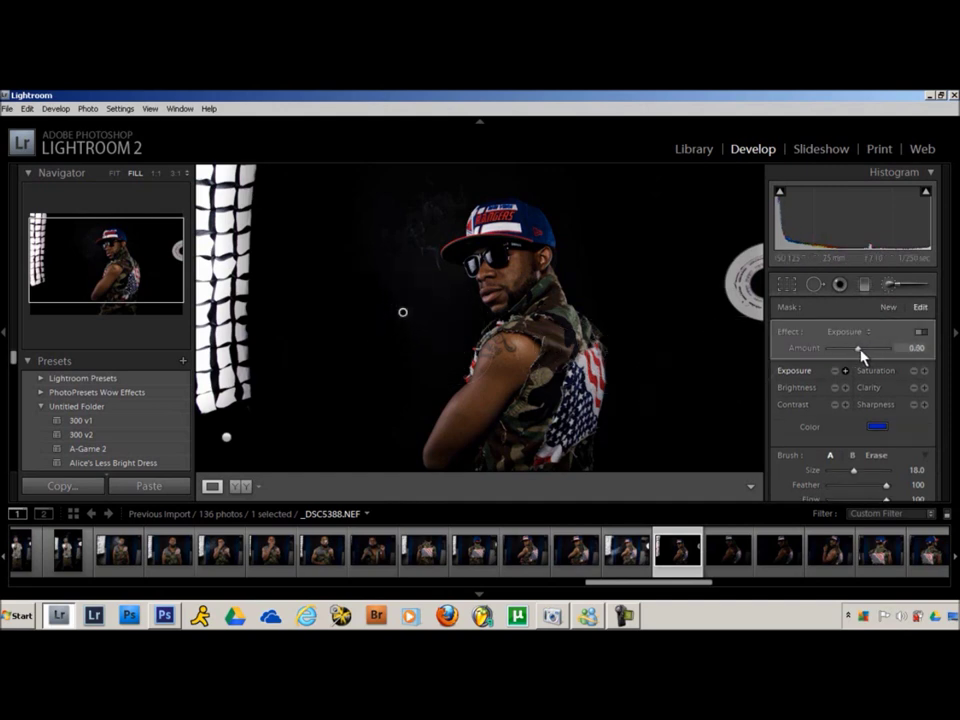
left_click_drag(403, 311, 387, 292)
Step: Fit the photo in view and set the brushed Exposure amount to −0.70
key("alt+Tab")
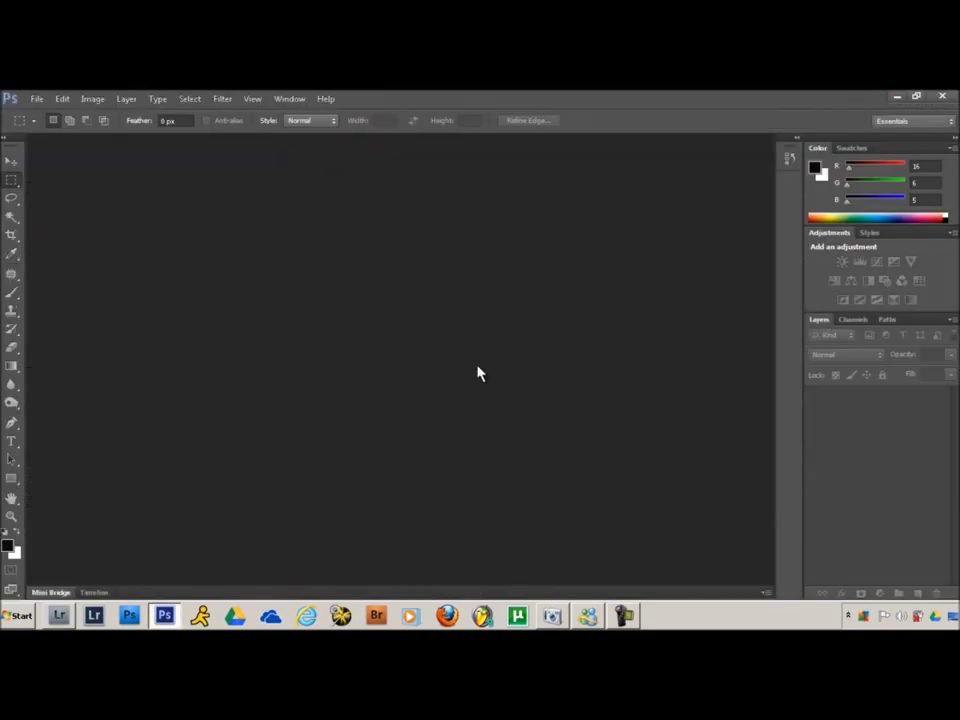
left_click(59, 616)
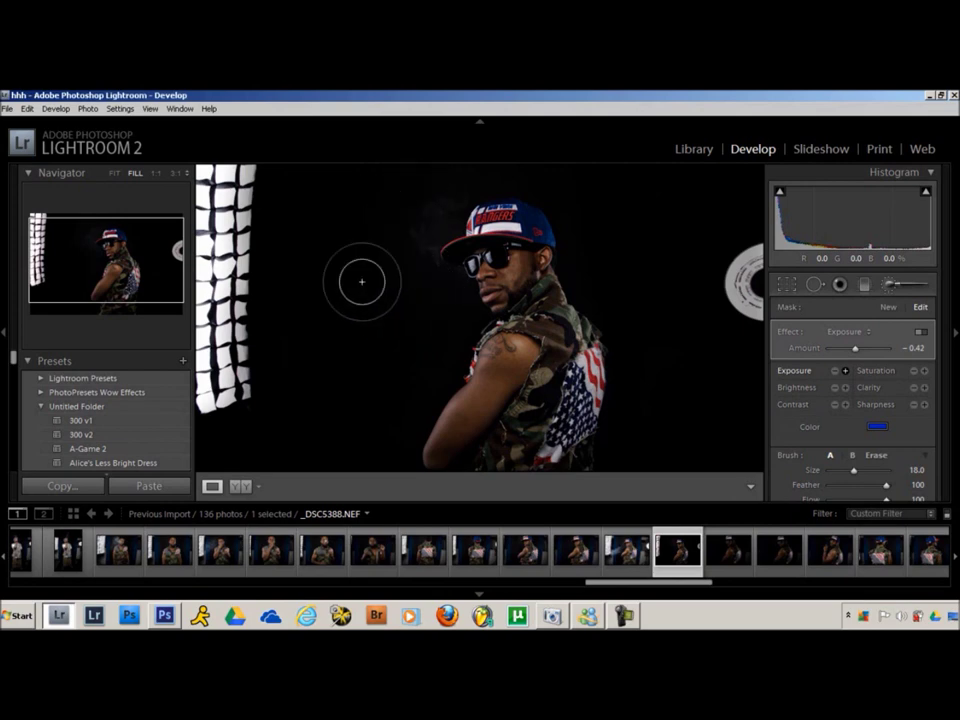
scroll(444, 264, "down", 4)
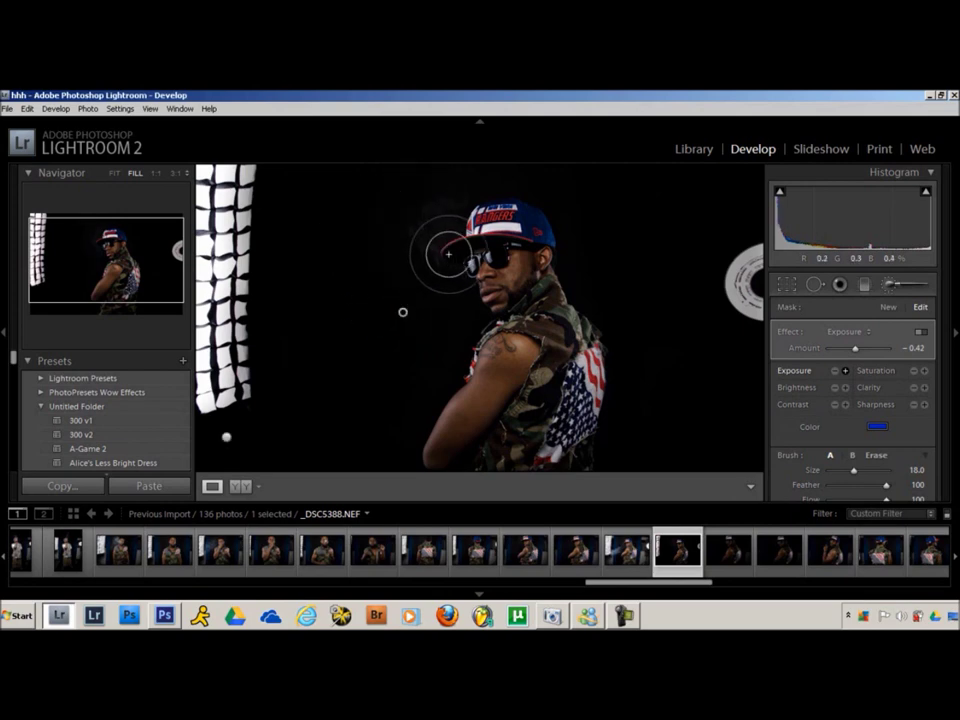
scroll(448, 254, "down", 4)
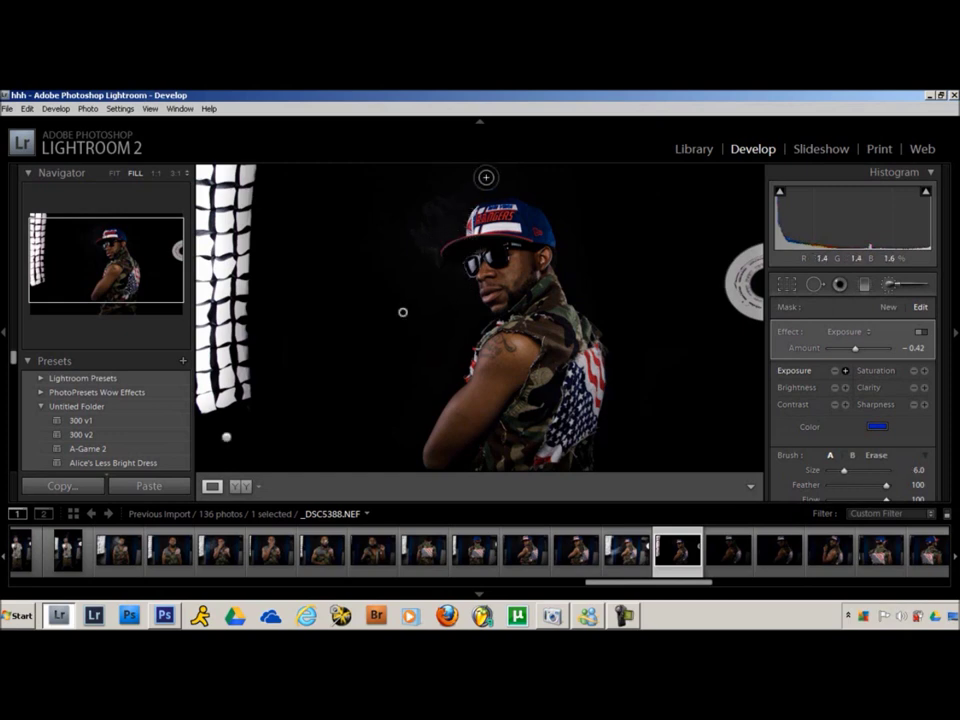
key("ctrl+minus")
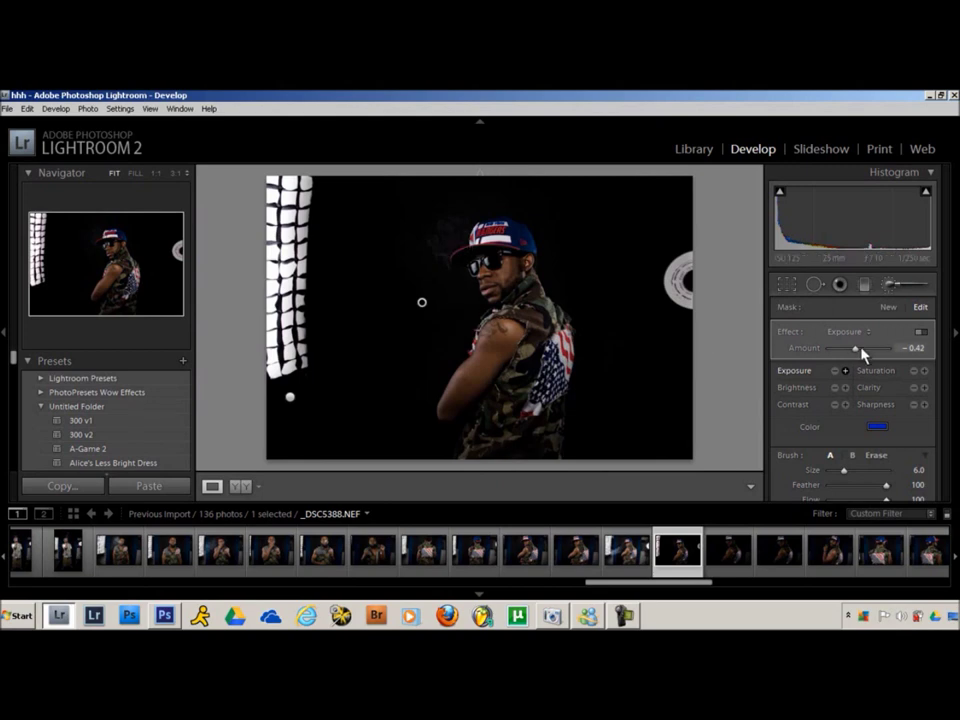
left_click_drag(853, 356, 855, 358)
Step: Re-export with previous settings, overwriting _DSC5388.jpg in smooth-jpgs
right_click(667, 570)
mouse_move(690, 527)
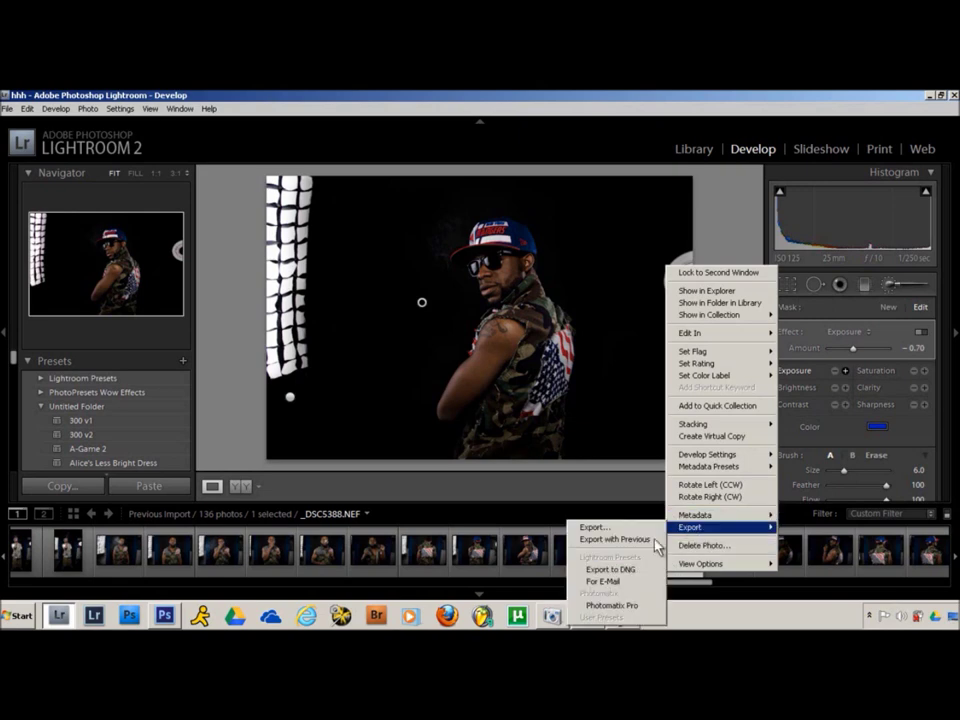
left_click(596, 545)
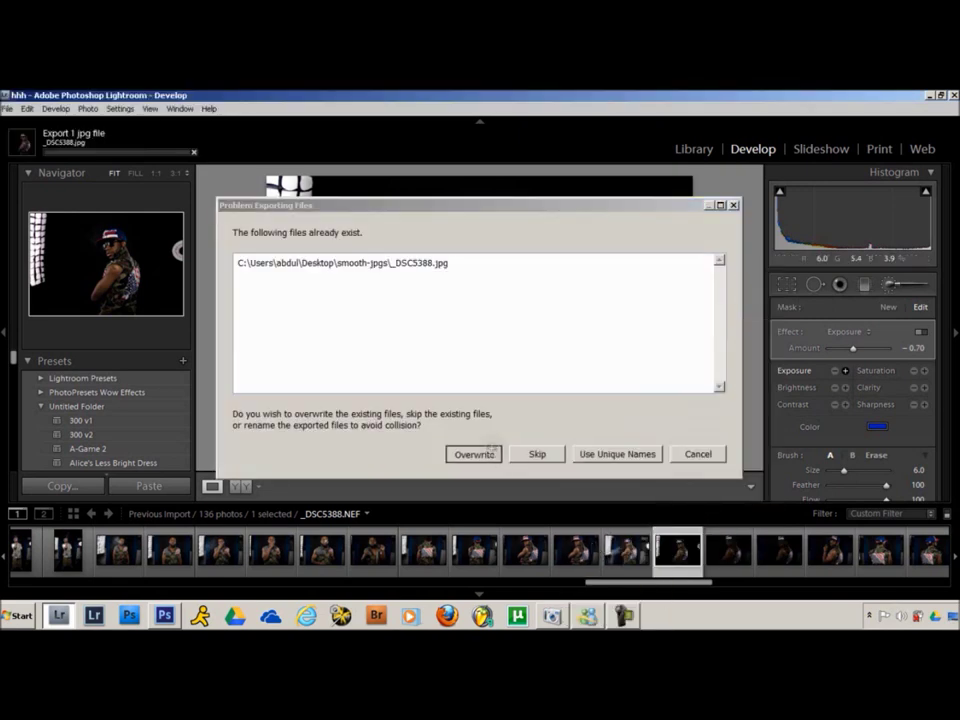
left_click(474, 454)
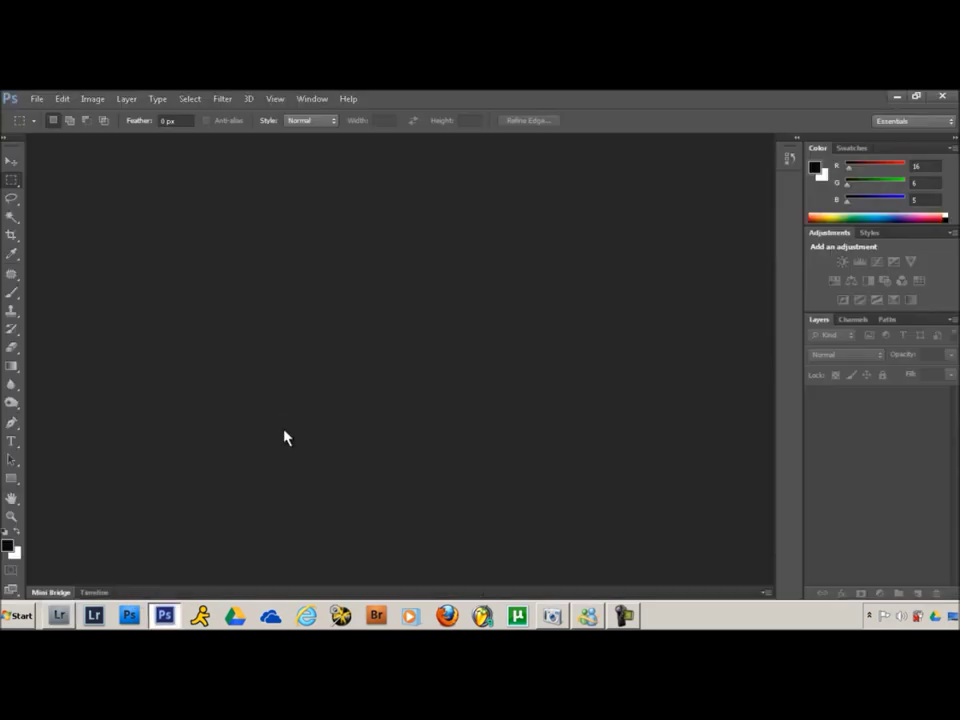
Step: Open _DSC5388.jpg from the Desktop smooth-jpgs folder and marquee-select the left softbox strip
key("ctrl+o")
left_click(76, 195)
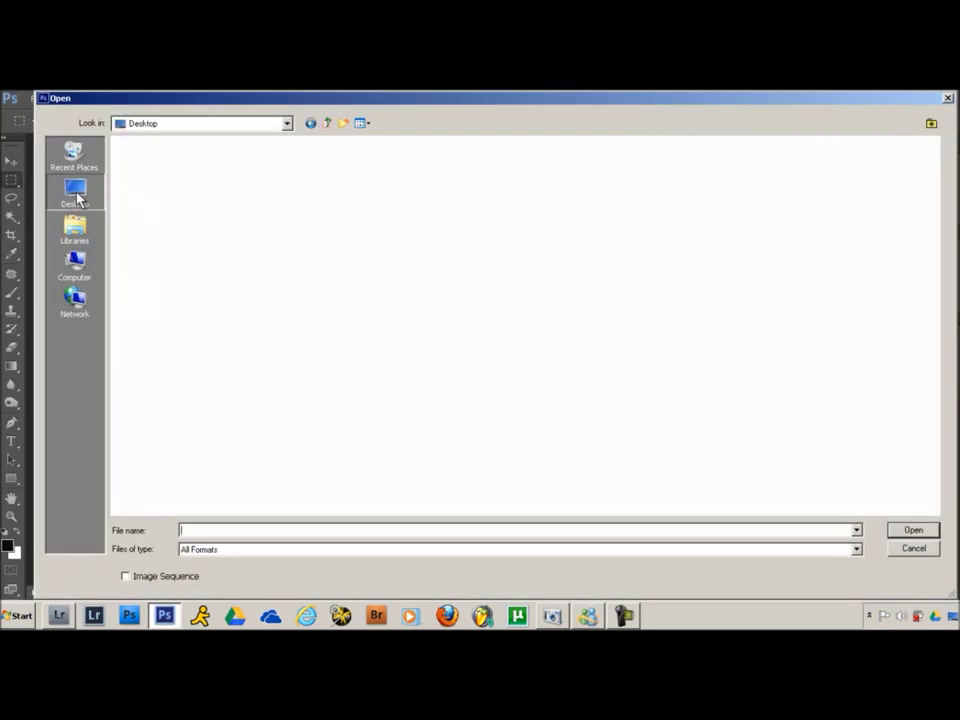
left_click(481, 243)
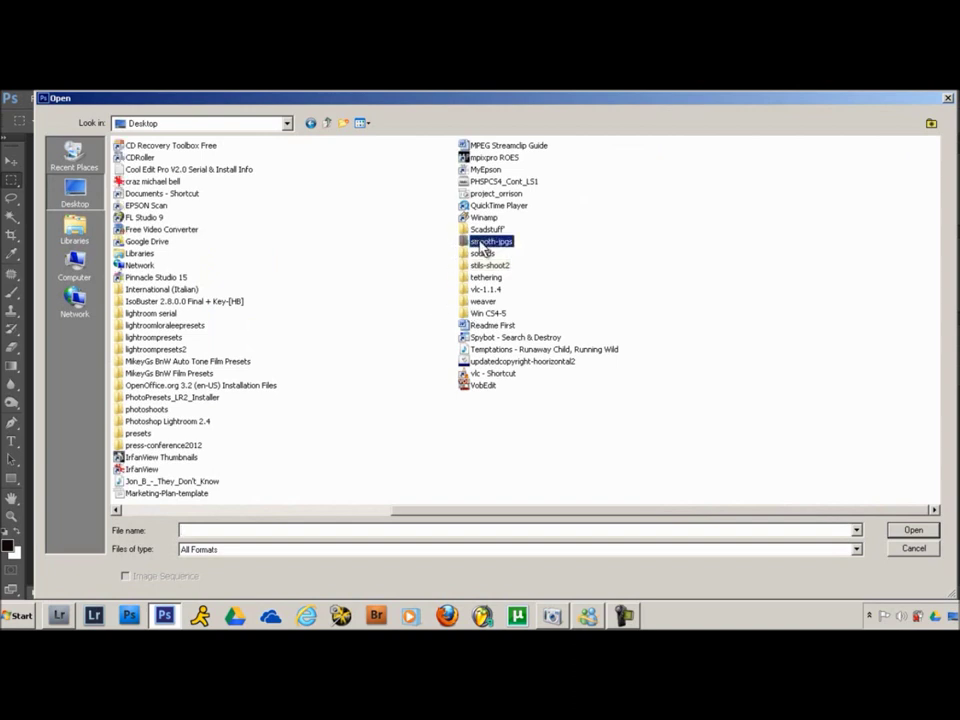
double_click(481, 243)
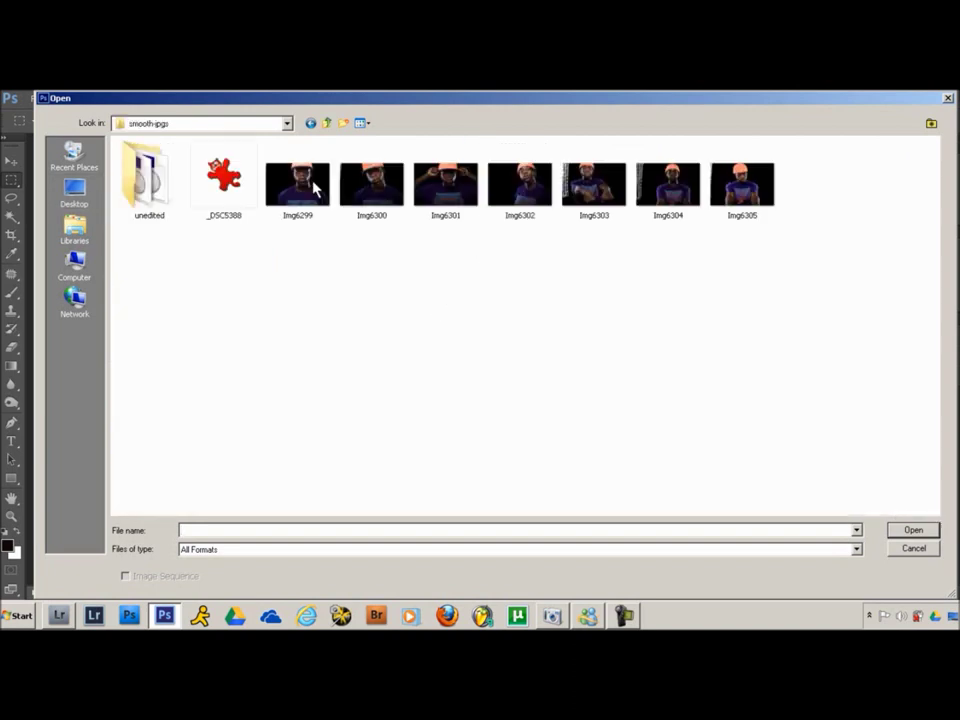
double_click(244, 191)
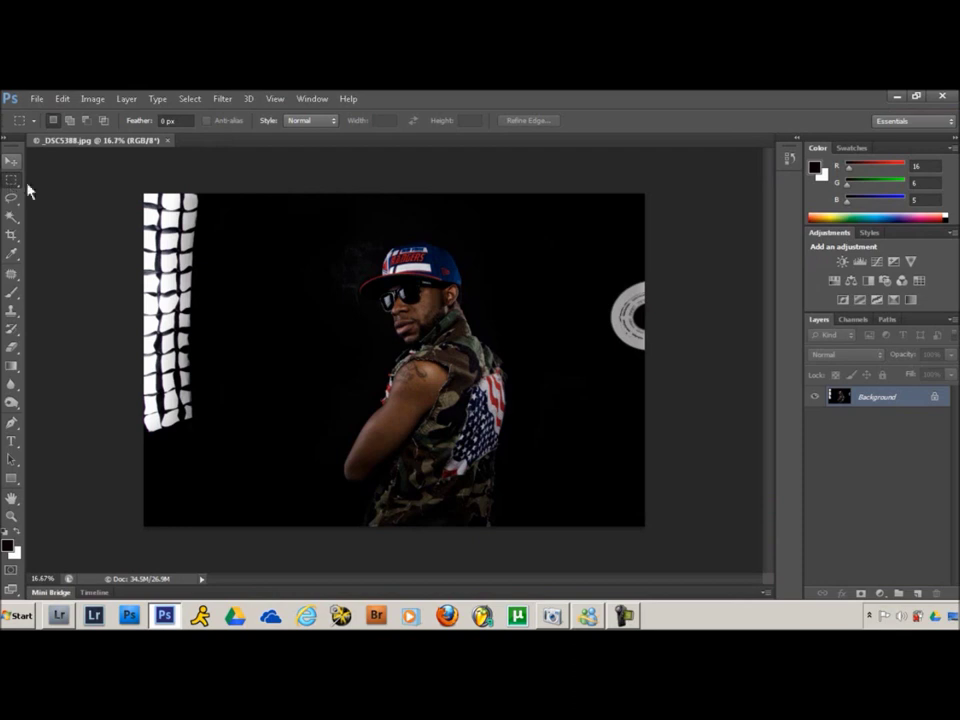
left_click_drag(131, 167, 211, 447)
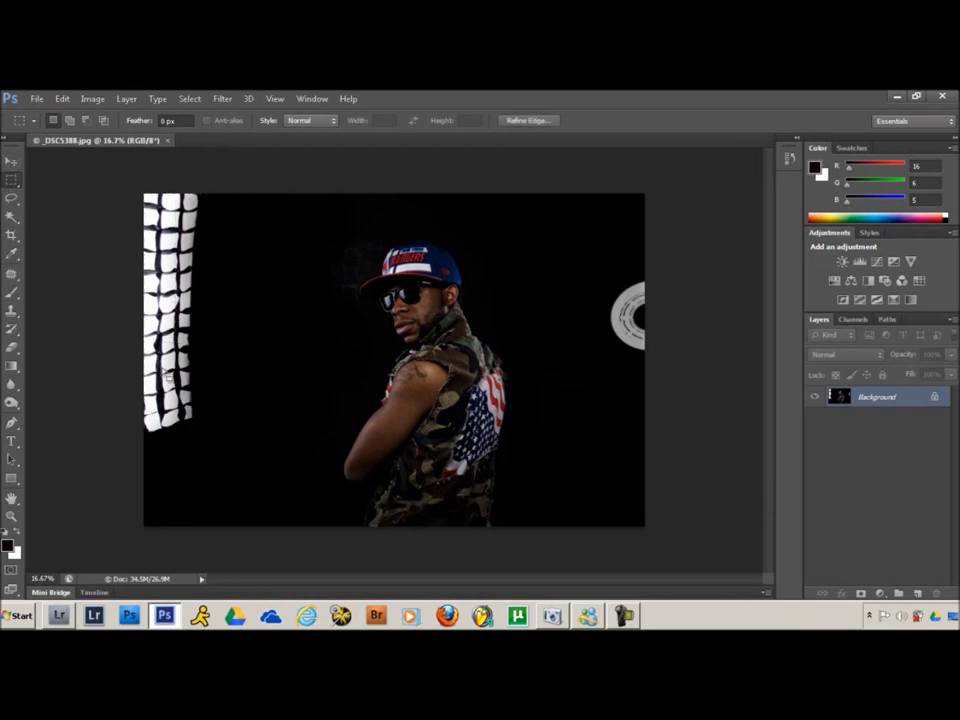
Step: Fill the softbox selection with Black in Normal mode, then deselect
right_click(163, 368)
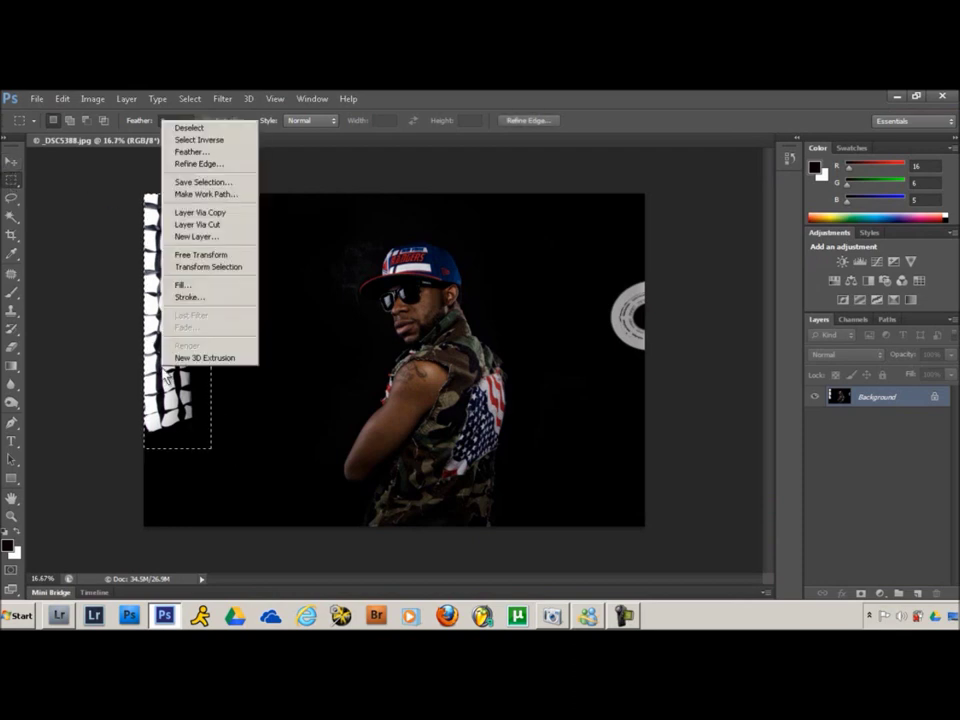
left_click(205, 289)
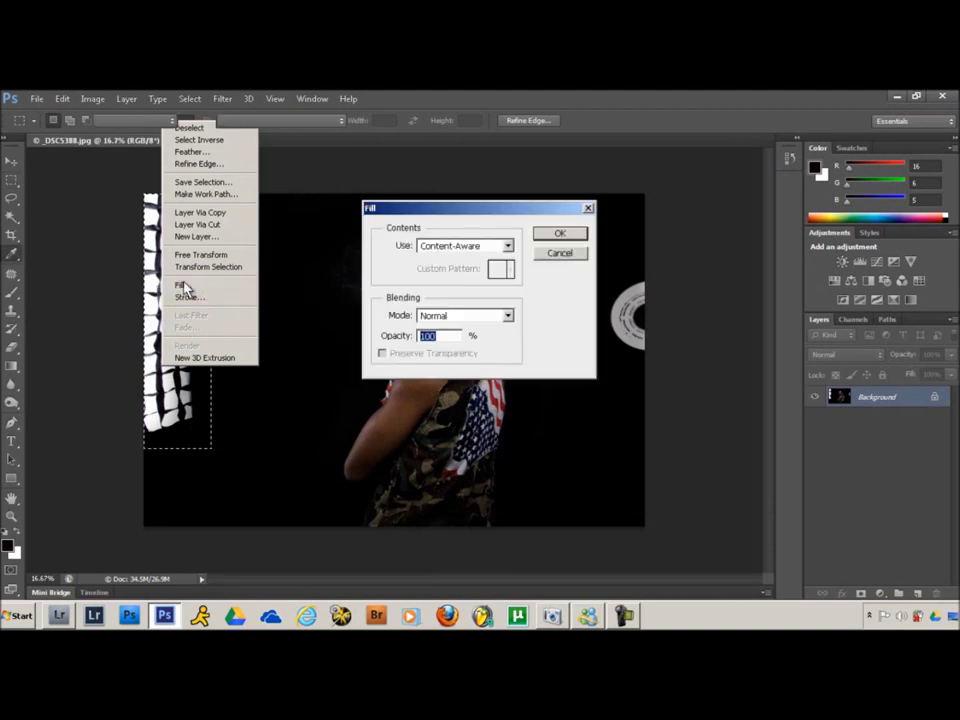
left_click(500, 315)
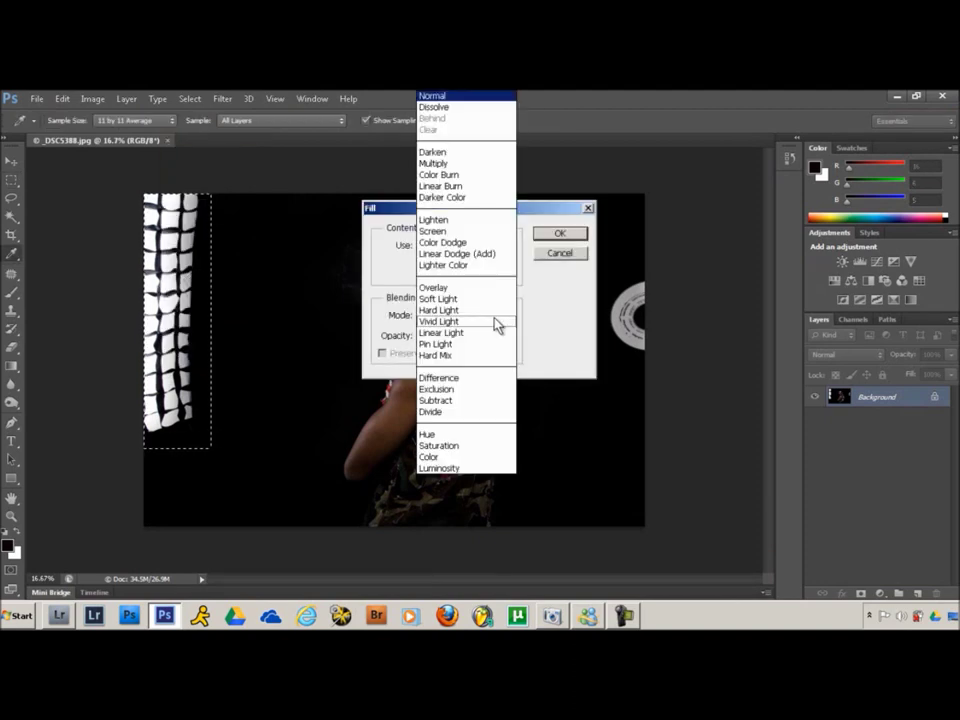
left_click(530, 344)
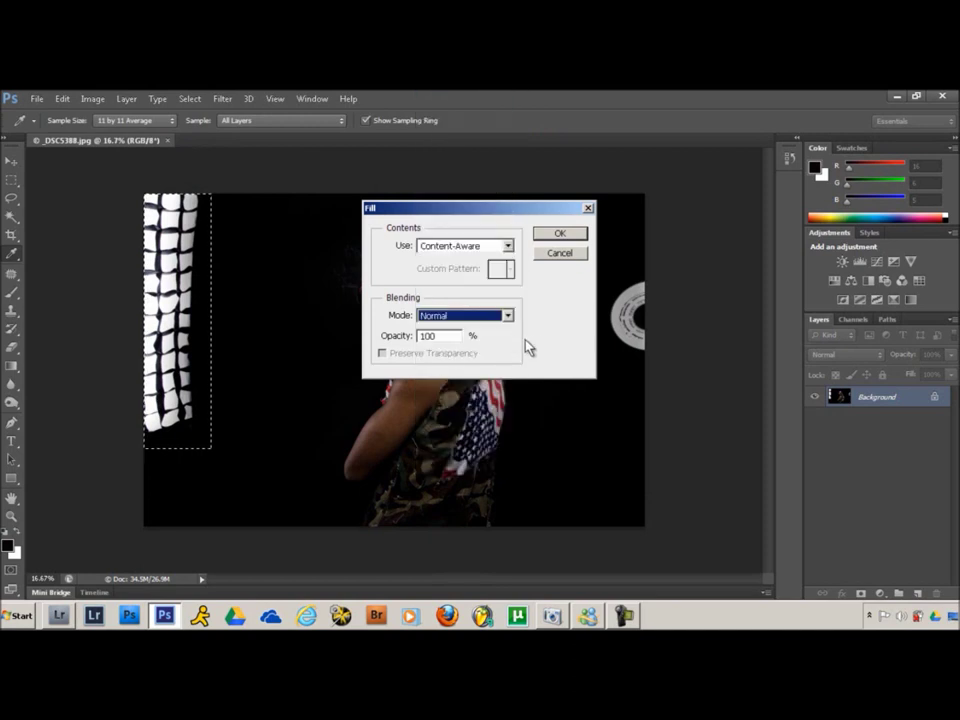
left_click(488, 246)
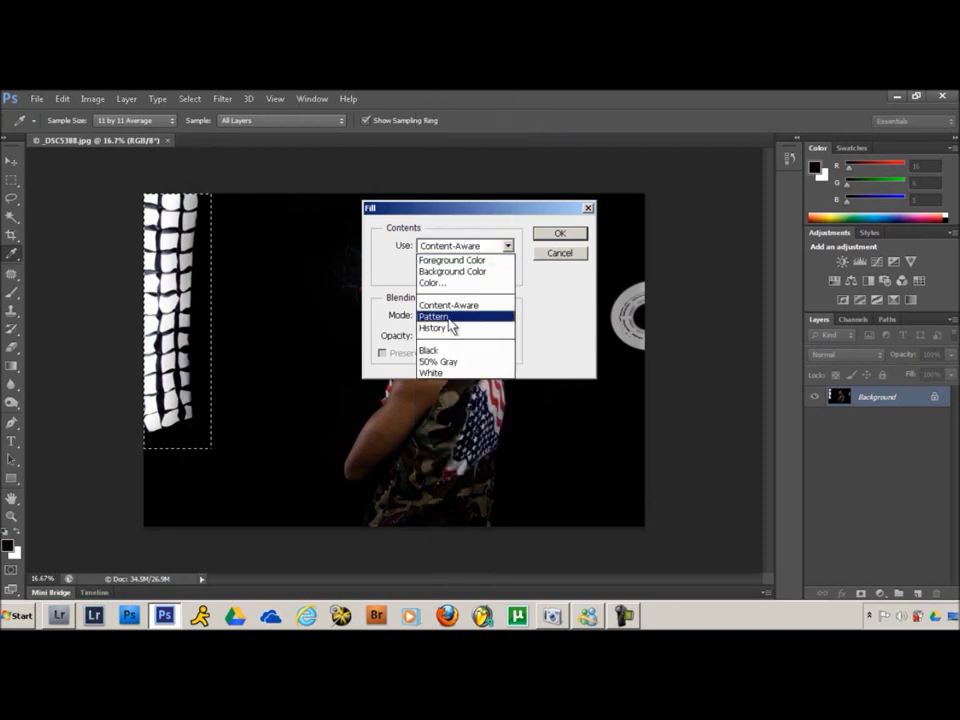
left_click(442, 350)
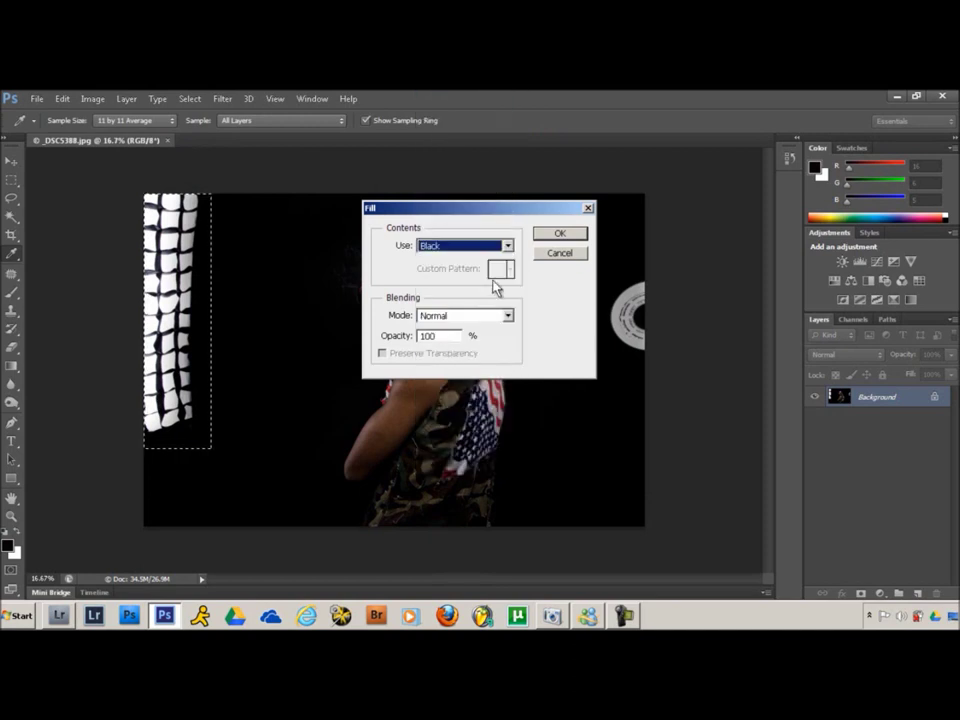
left_click(559, 234)
key("m")
left_click(487, 207)
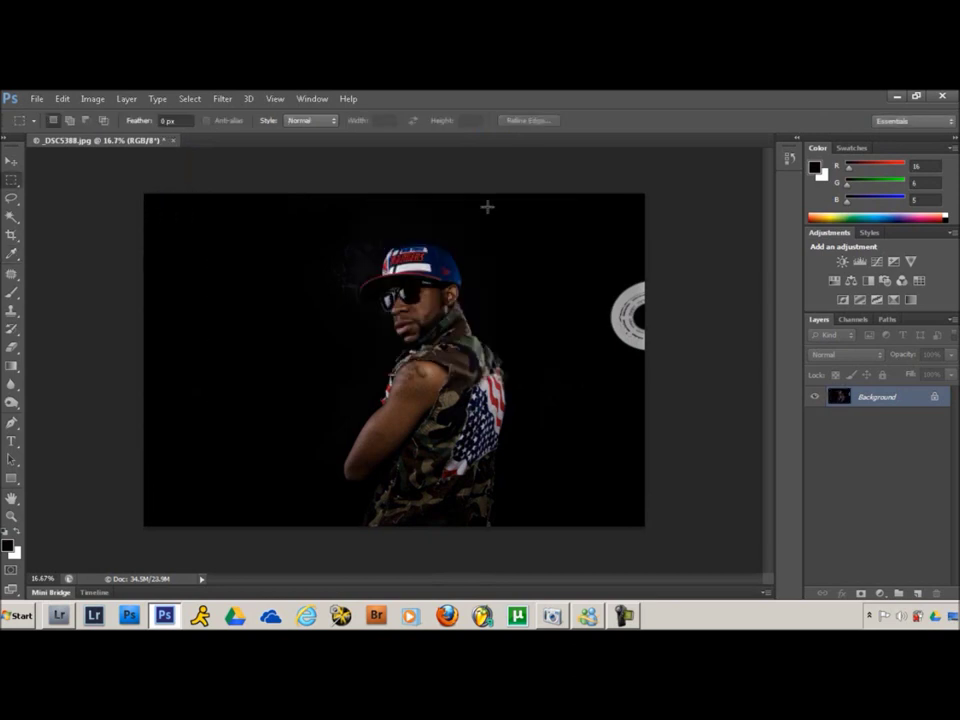
Step: Select the light disc on the right edge, fill it with Black, and deselect
left_click_drag(594, 268, 707, 396)
right_click(640, 336)
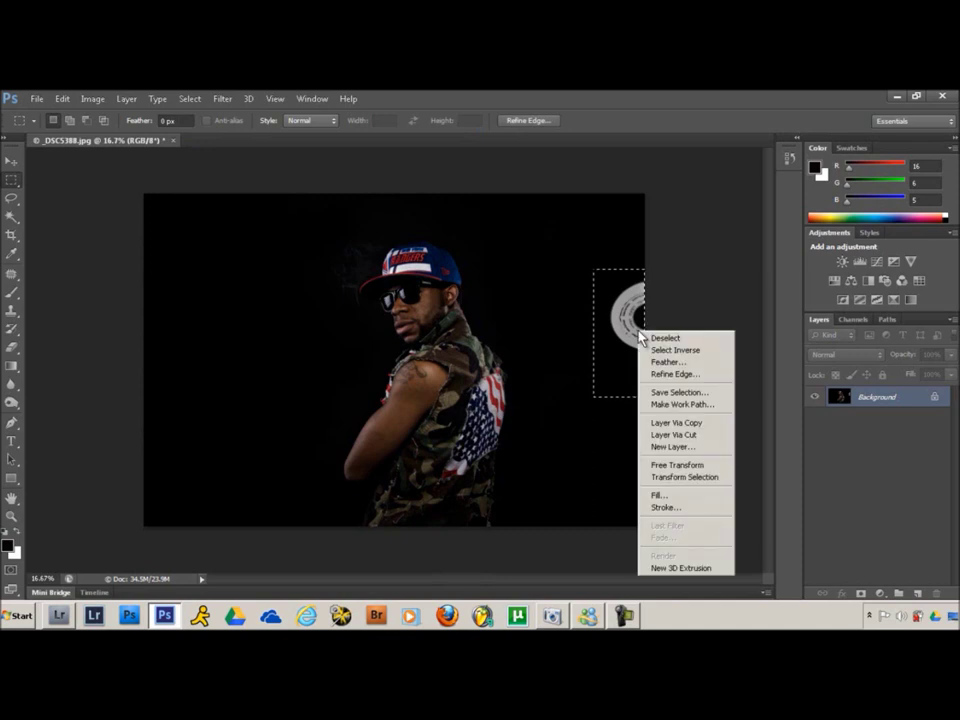
left_click(655, 496)
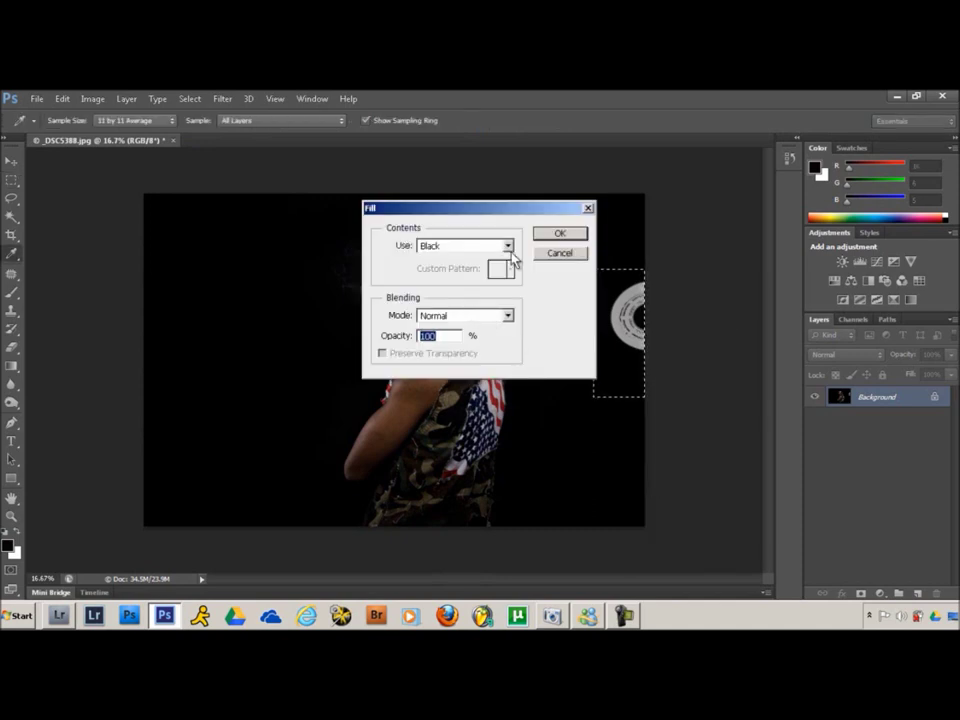
left_click(560, 234)
key("m")
key("ctrl+d")
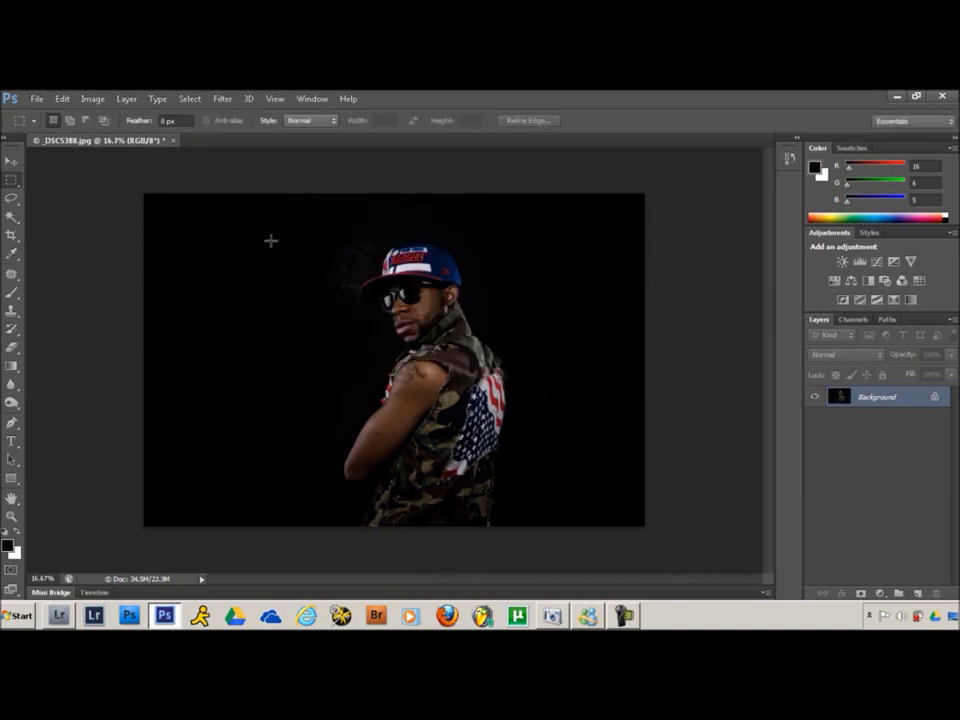
left_click(100, 100)
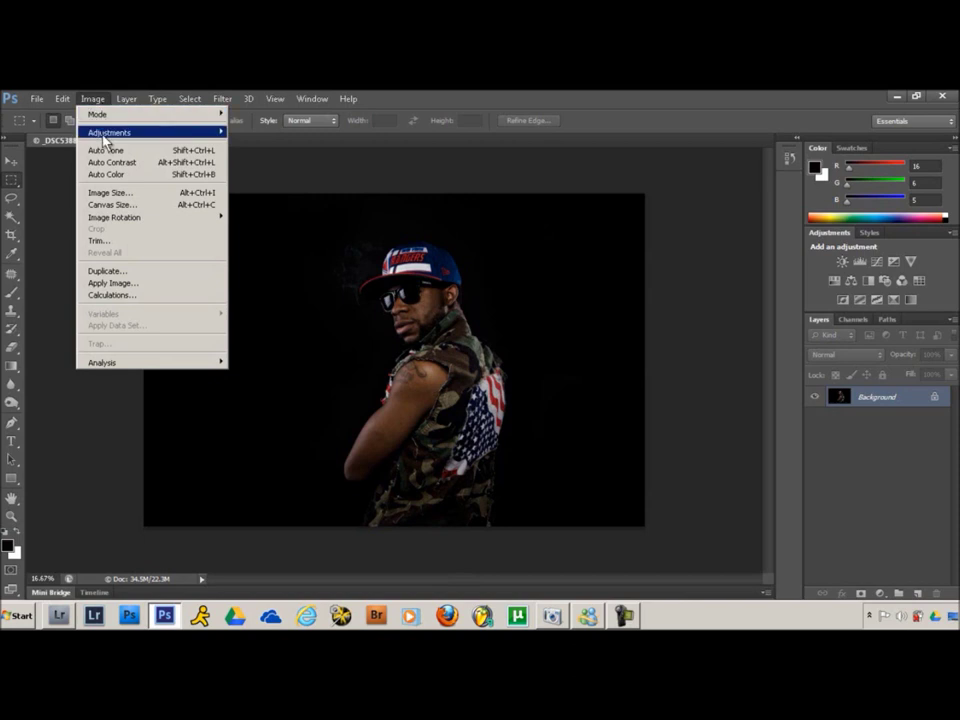
Step: Inspect the photo behind the Canvas Size dialog, cancel it, and reopen Canvas Size
left_click(136, 206)
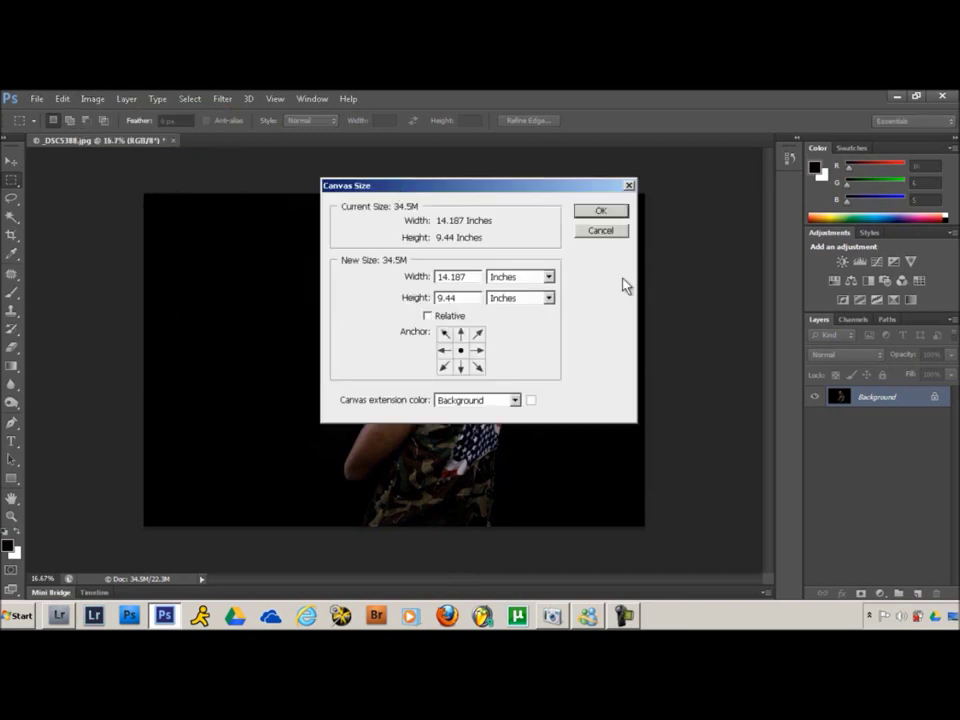
left_click_drag(404, 192, 706, 284)
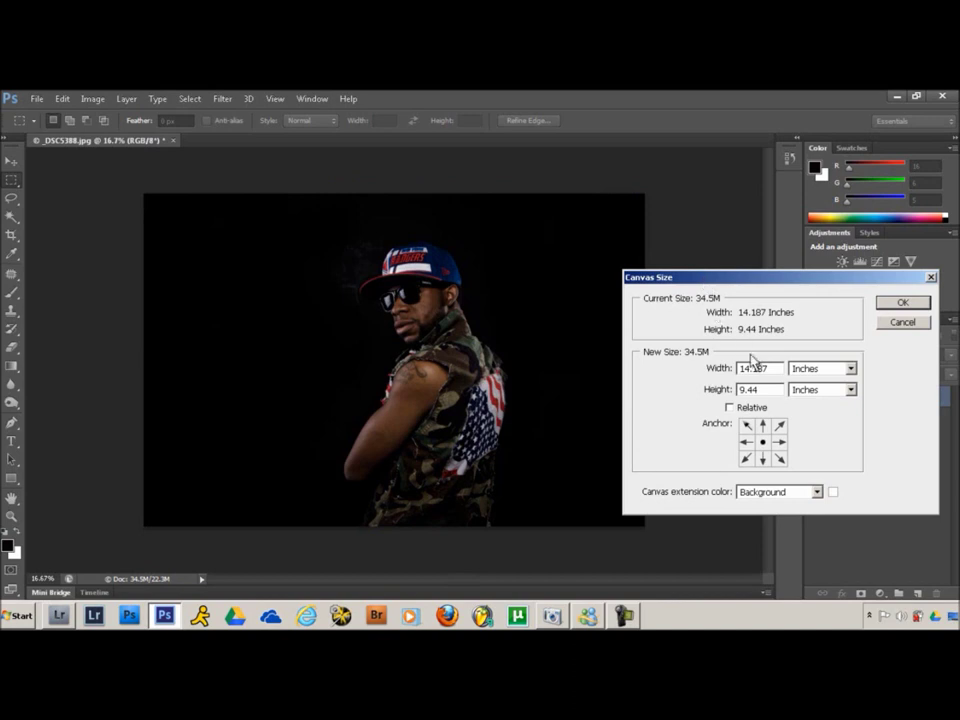
left_click(900, 322)
left_click(92, 100)
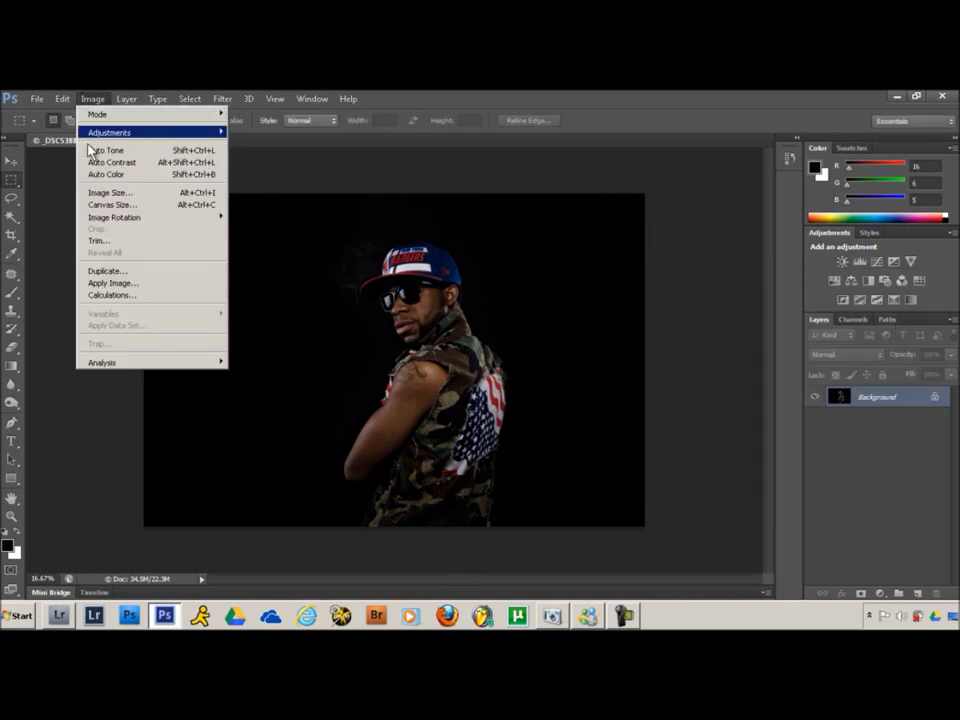
left_click(102, 204)
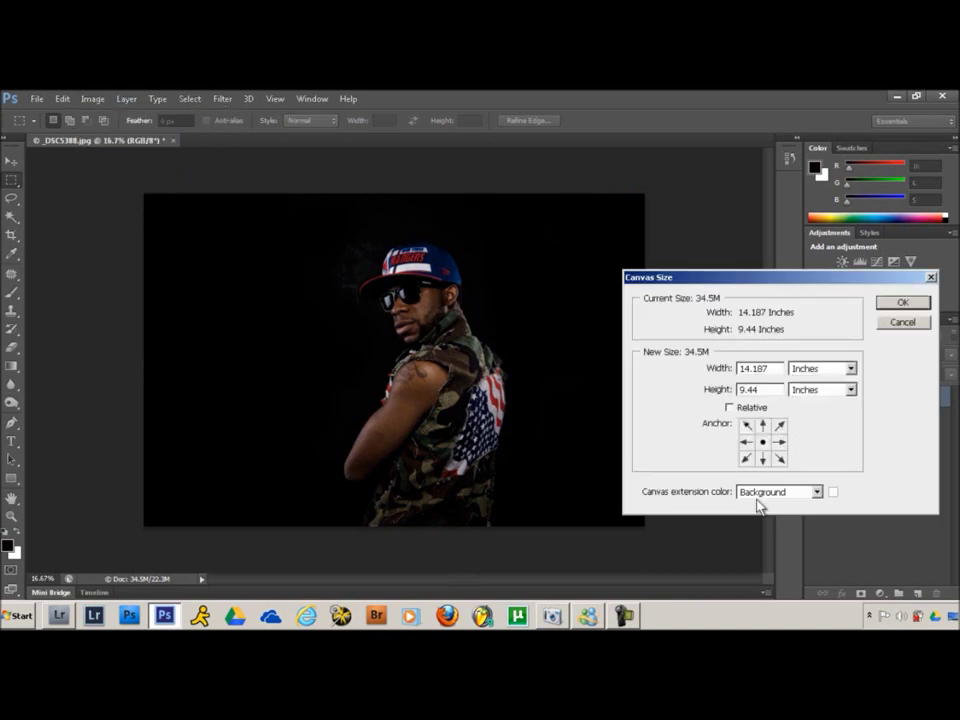
Step: Extend the canvas relatively by 4 inches in width and height with Black, then zoom out
left_click(821, 370)
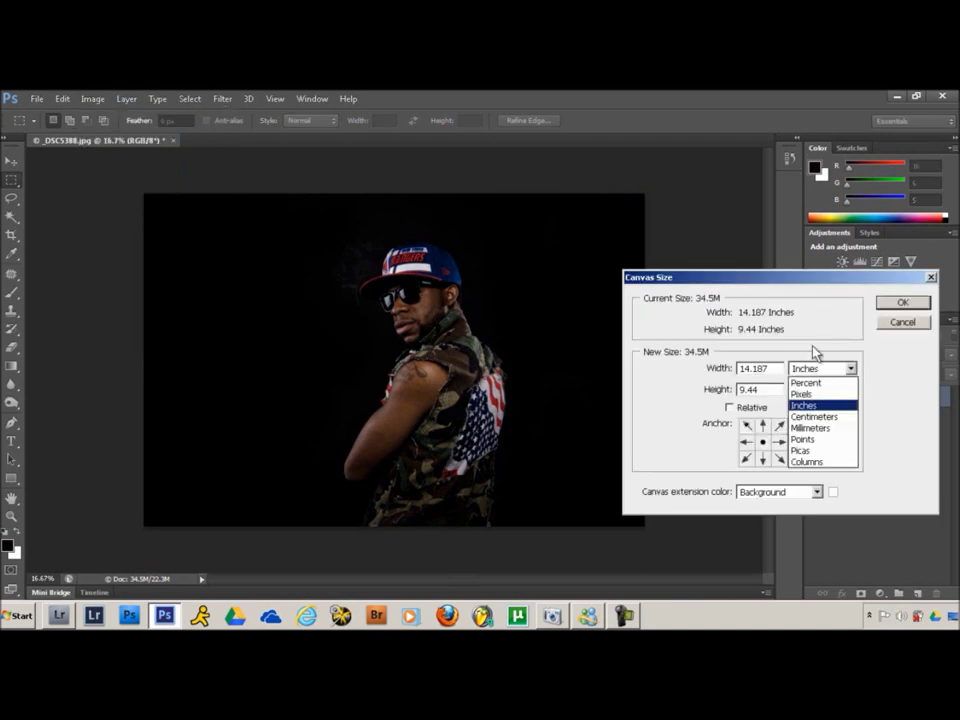
left_click(812, 343)
left_click(729, 408)
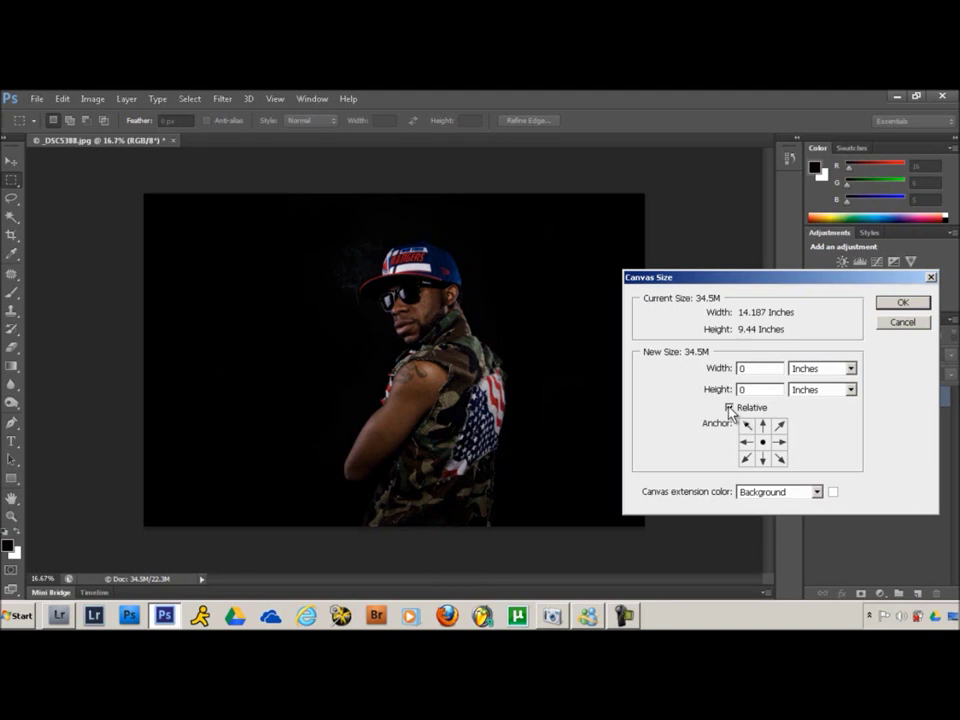
left_click(752, 494)
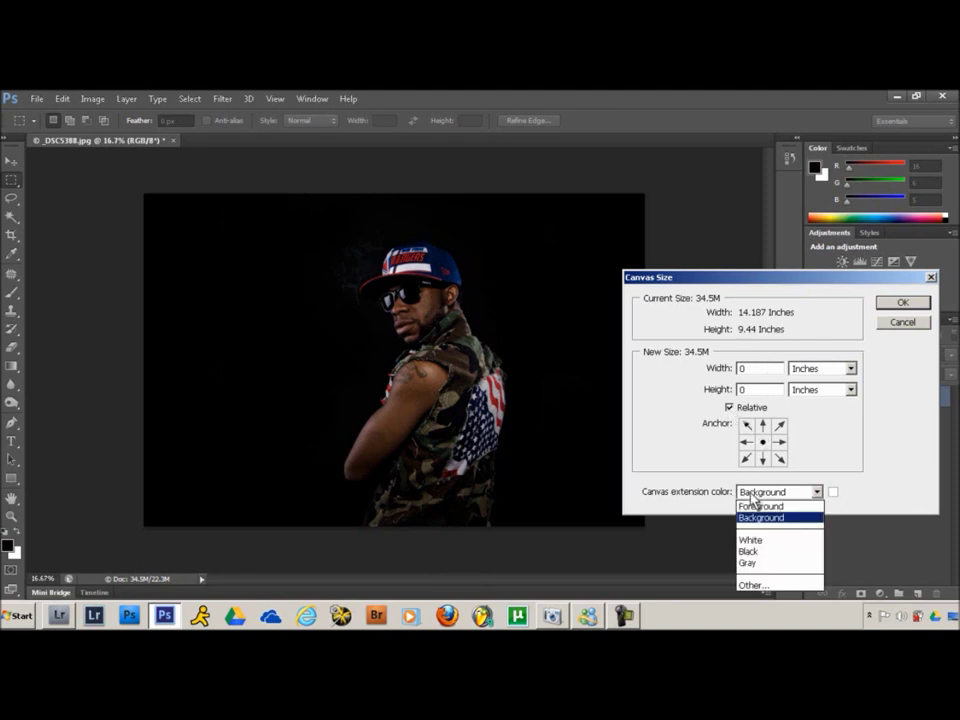
left_click(750, 551)
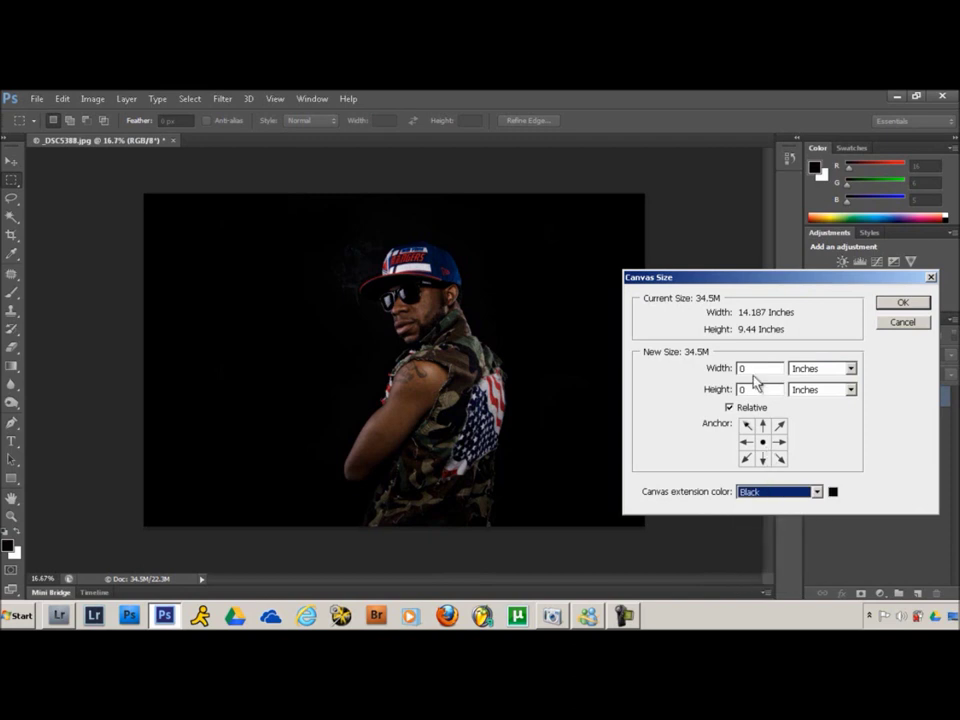
double_click(752, 370)
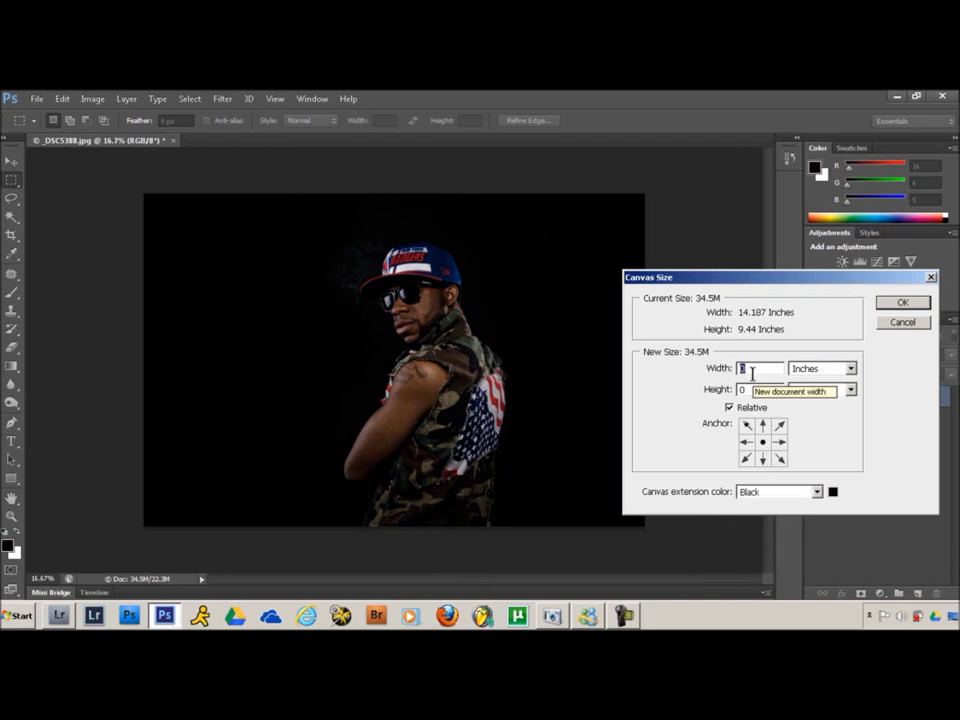
type("4")
left_click(745, 391)
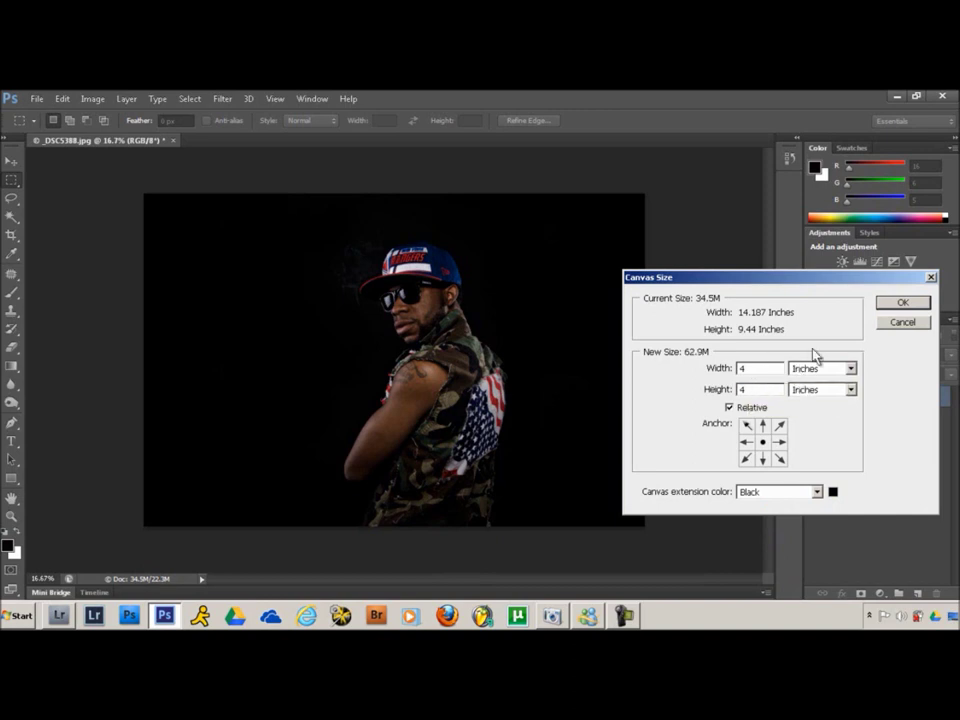
left_click(902, 302)
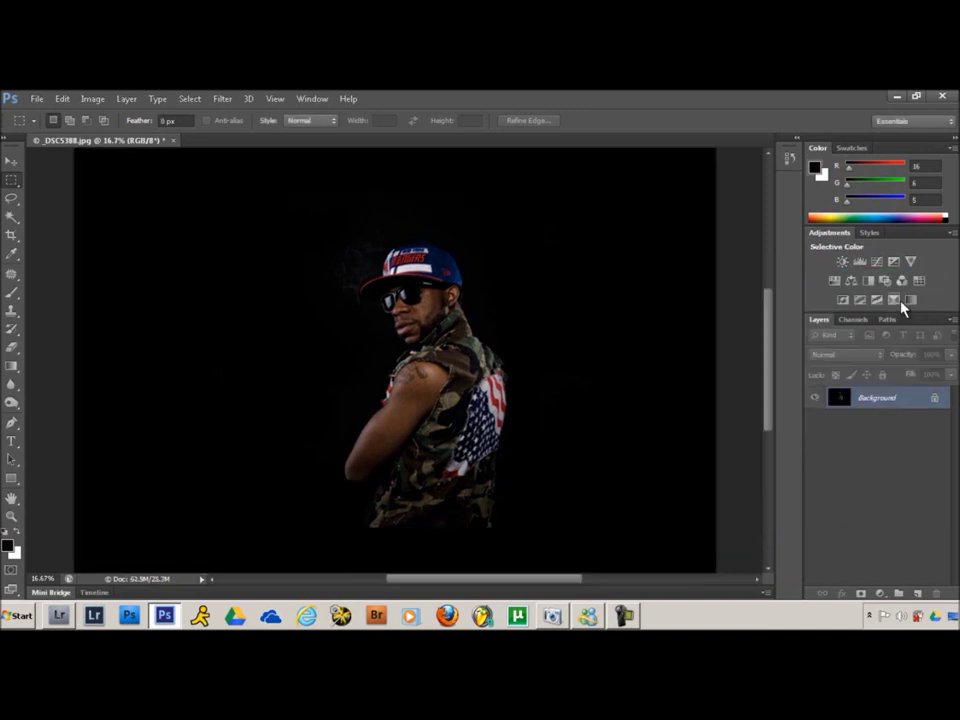
key("ctrl+minus")
key("ctrl+minus")
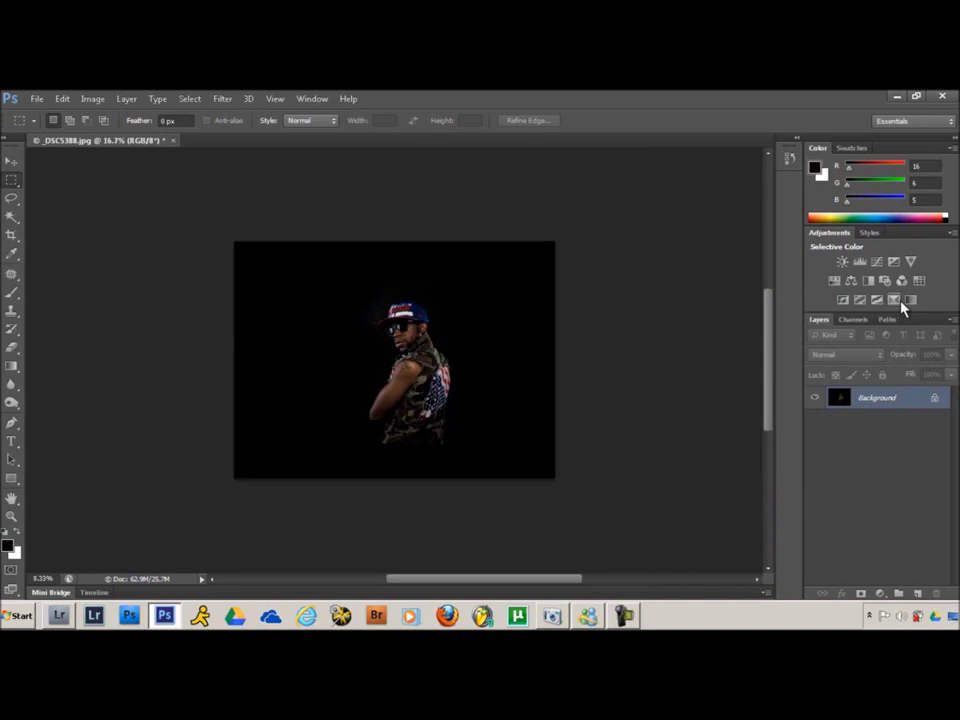
left_click(62, 98)
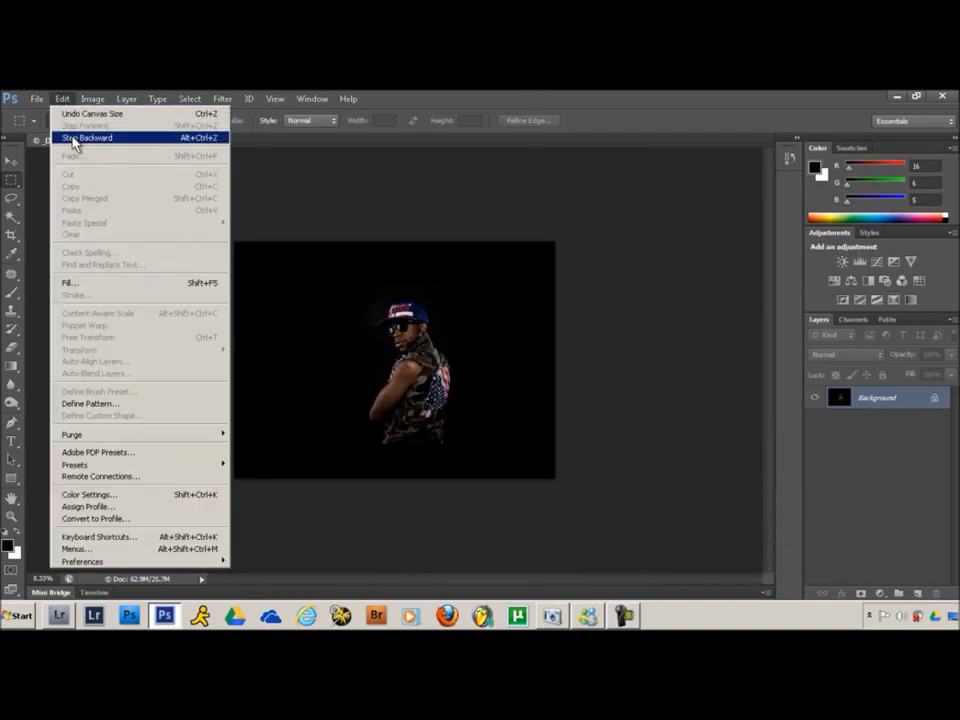
Step: Undo the 4-inch extension and widen the canvas by 10 inches instead
left_click(75, 137)
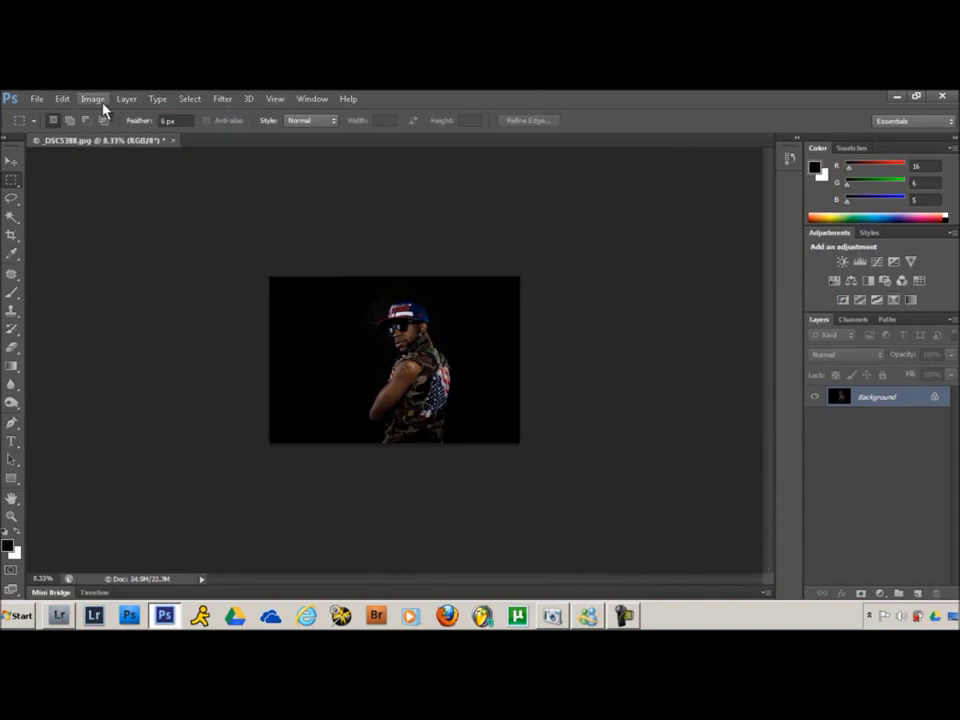
left_click(101, 103)
left_click(133, 205)
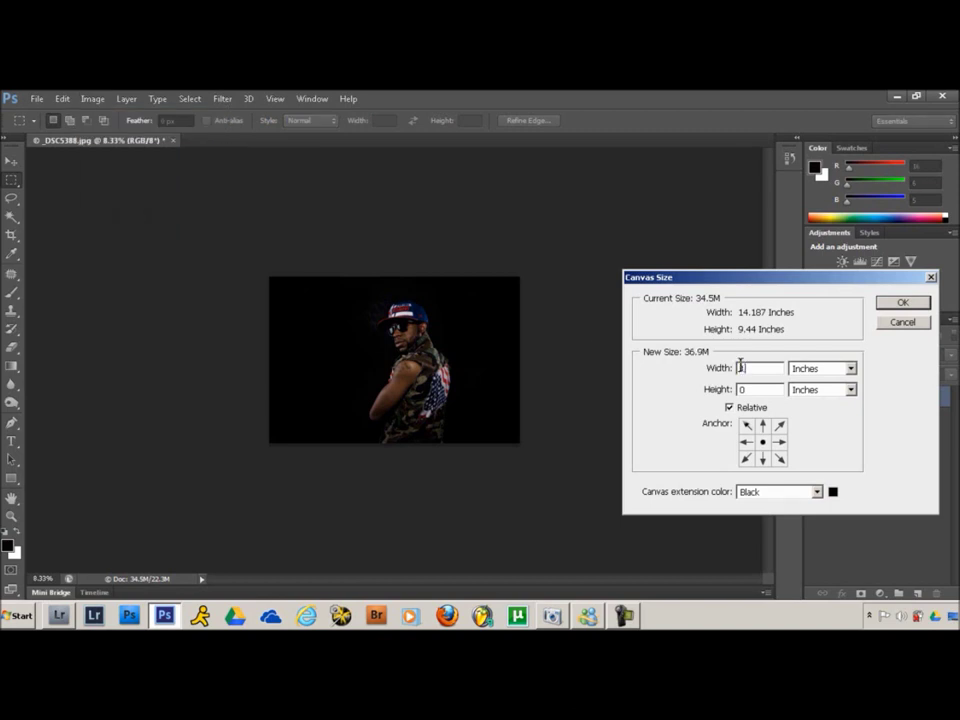
key("Return")
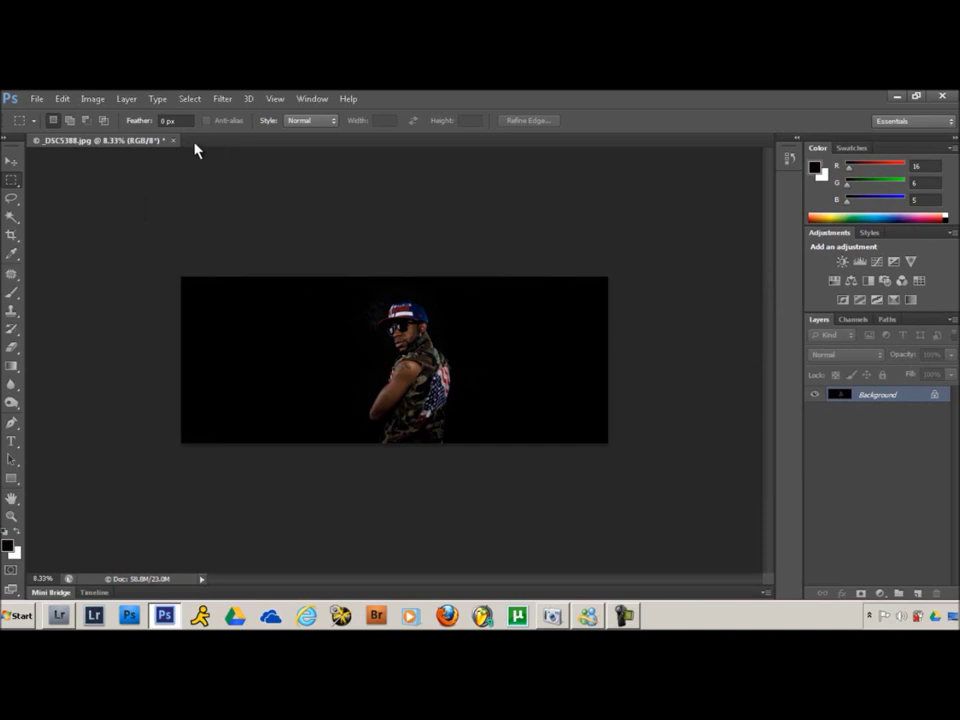
Step: Add 4 inches of height above the portrait using a bottom-centre anchor
left_click(100, 100)
left_click(128, 206)
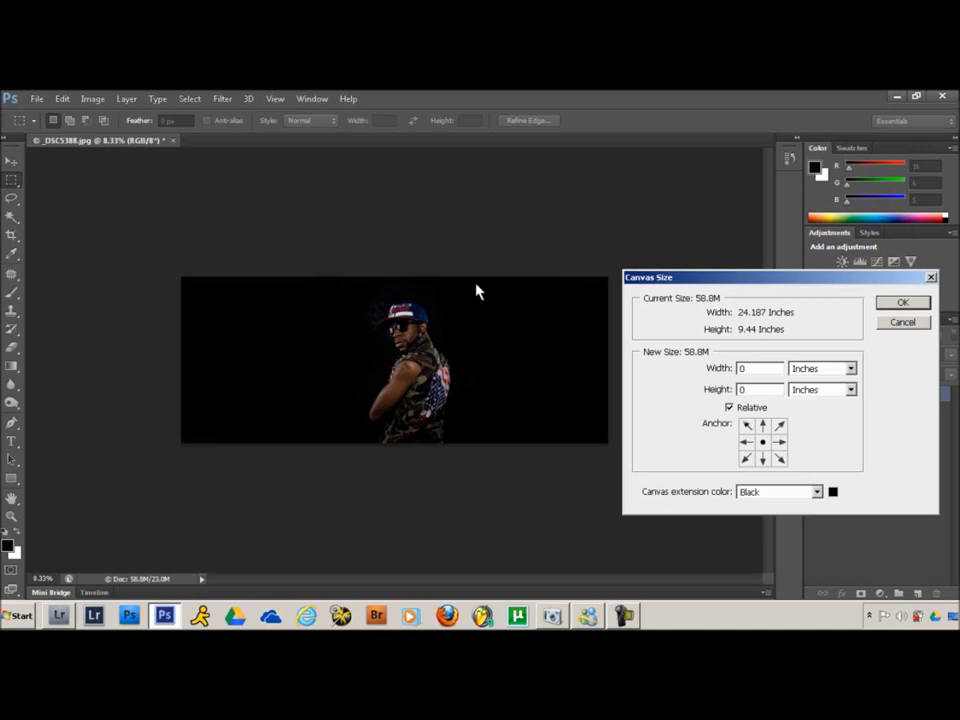
left_click(763, 460)
left_click(747, 389)
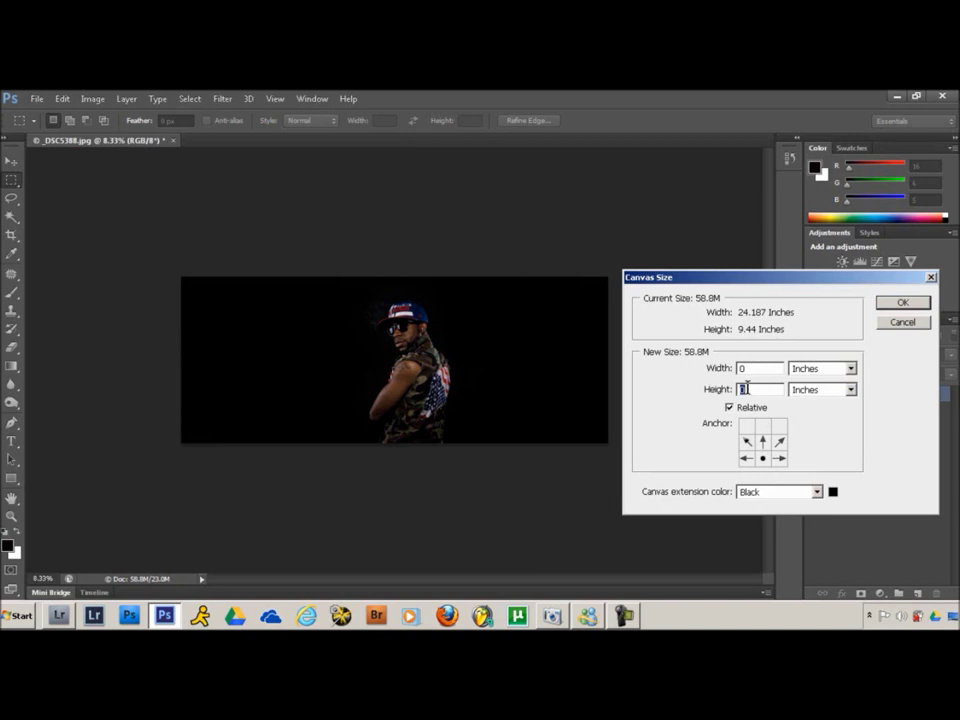
type("2")
key("BackSpace")
type("4")
key("Return")
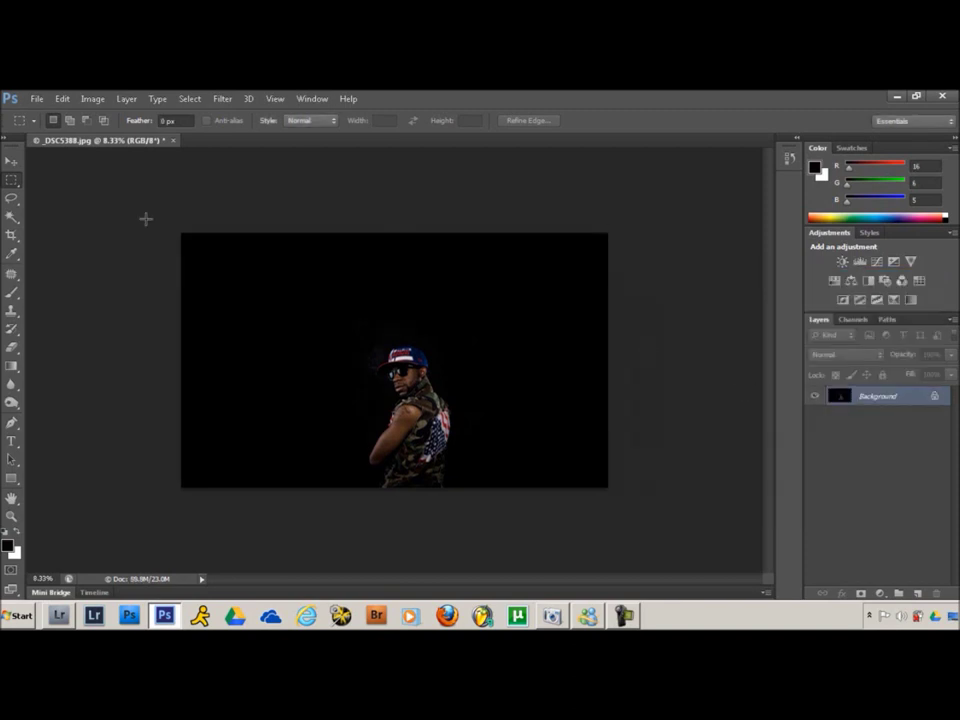
Step: Zoom in and out to inspect the widened black canvas around the portrait
key("ctrl+plus")
key("ctrl+plus")
key("ctrl+plus")
key("ctrl+plus")
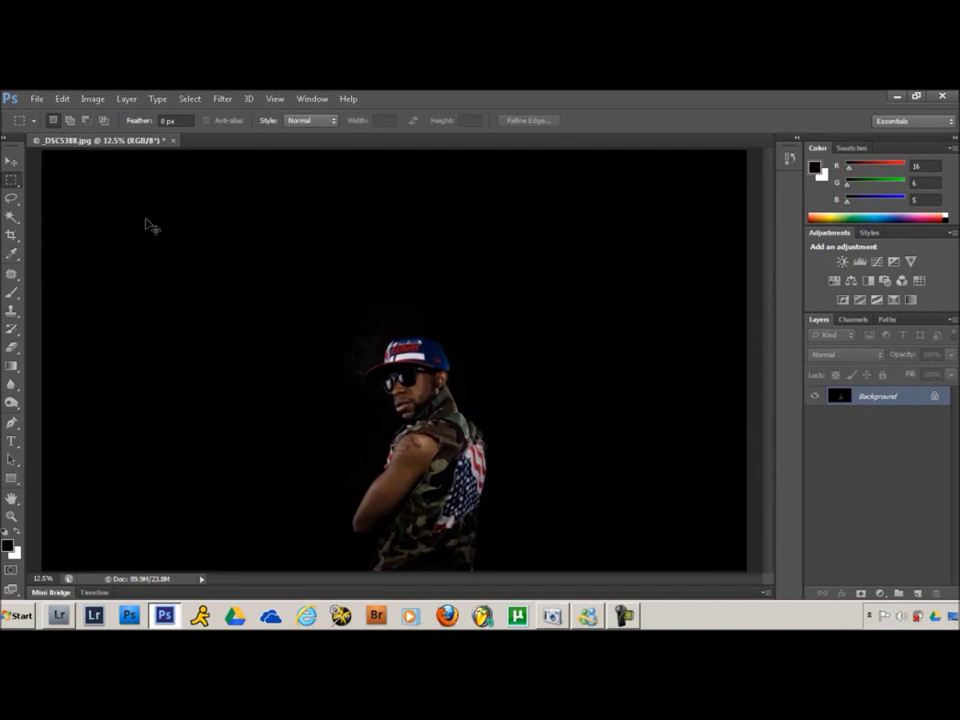
key("ctrl+minus")
key("ctrl+minus")
key("ctrl+minus")
key("ctrl+minus")
key("ctrl+minus")
key("ctrl+minus")
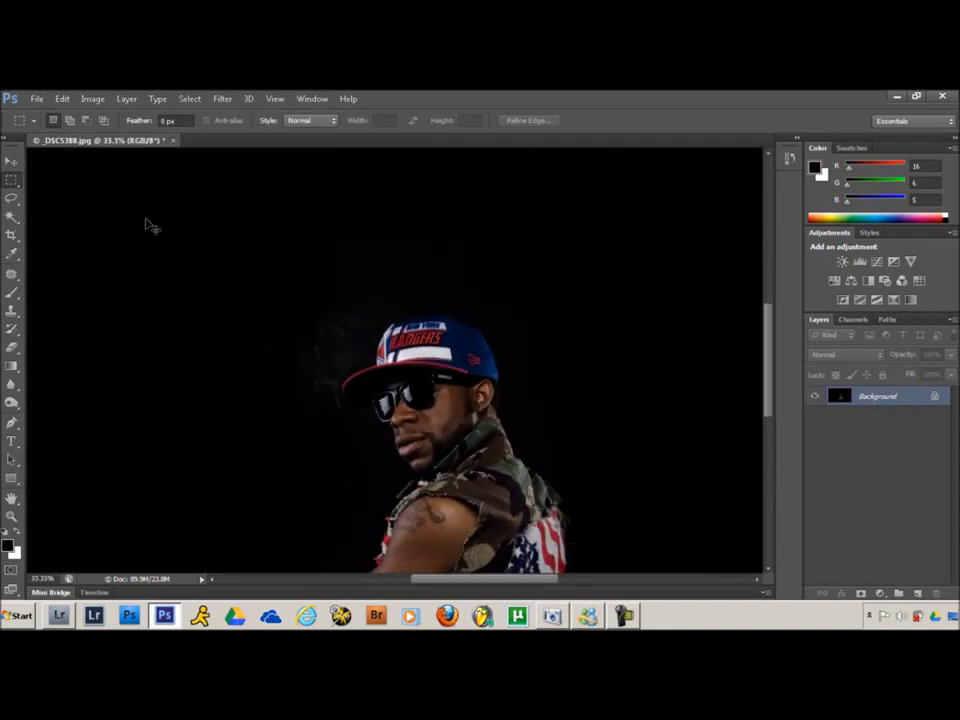
key("ctrl+plus")
key("ctrl+plus")
key("ctrl+plus")
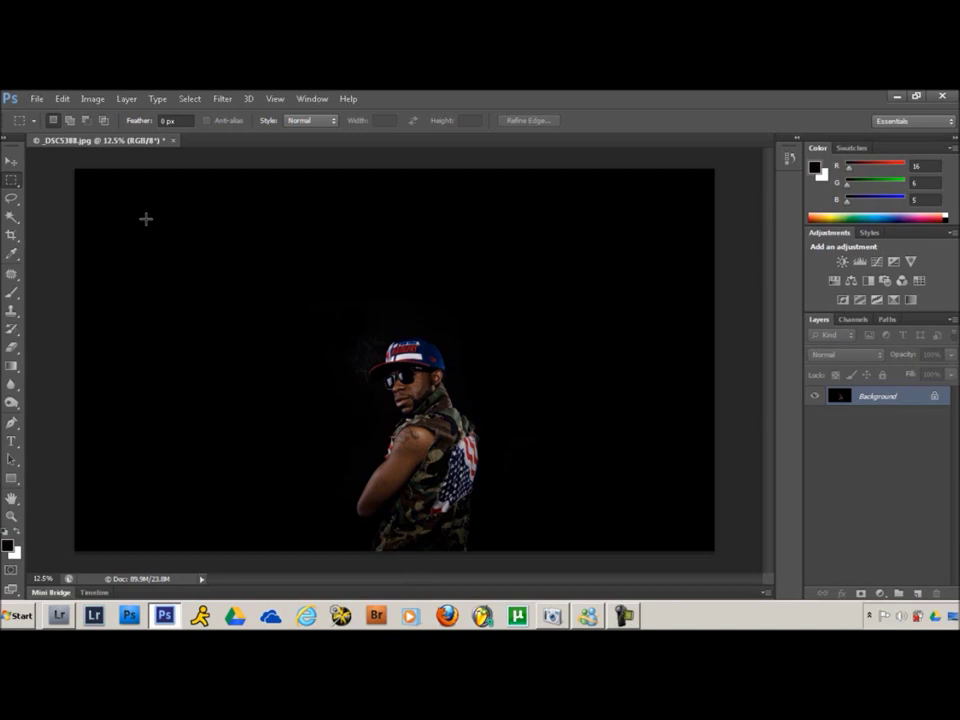
left_click(35, 98)
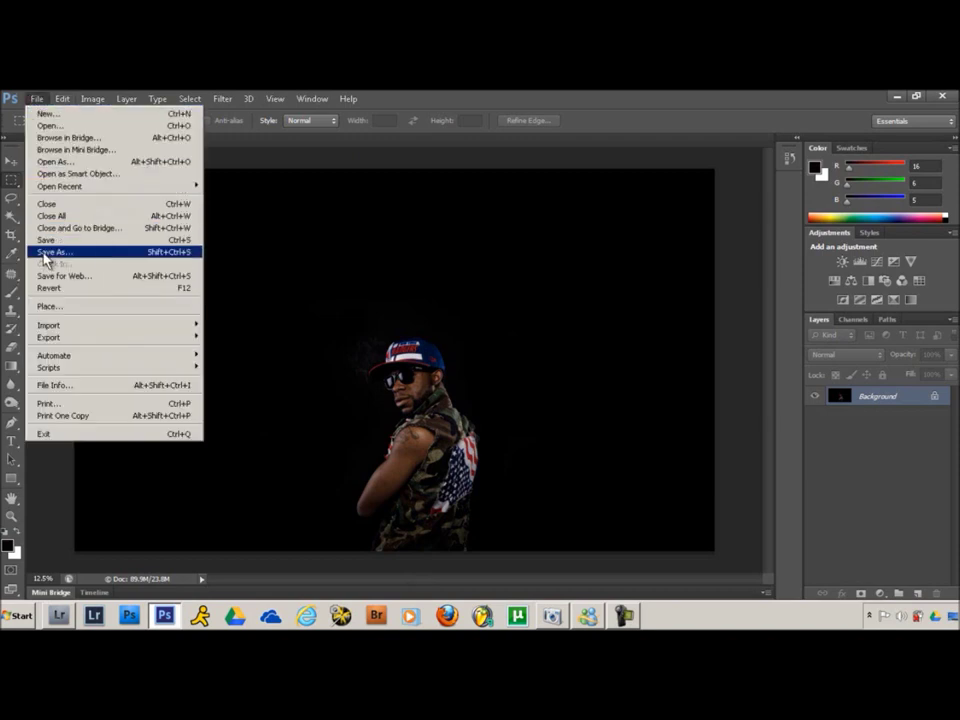
Step: Save the image as JPEG '_DSC5388-edited' in smooth-jpgs, accepting the default JPEG options
left_click(45, 251)
left_click(246, 409)
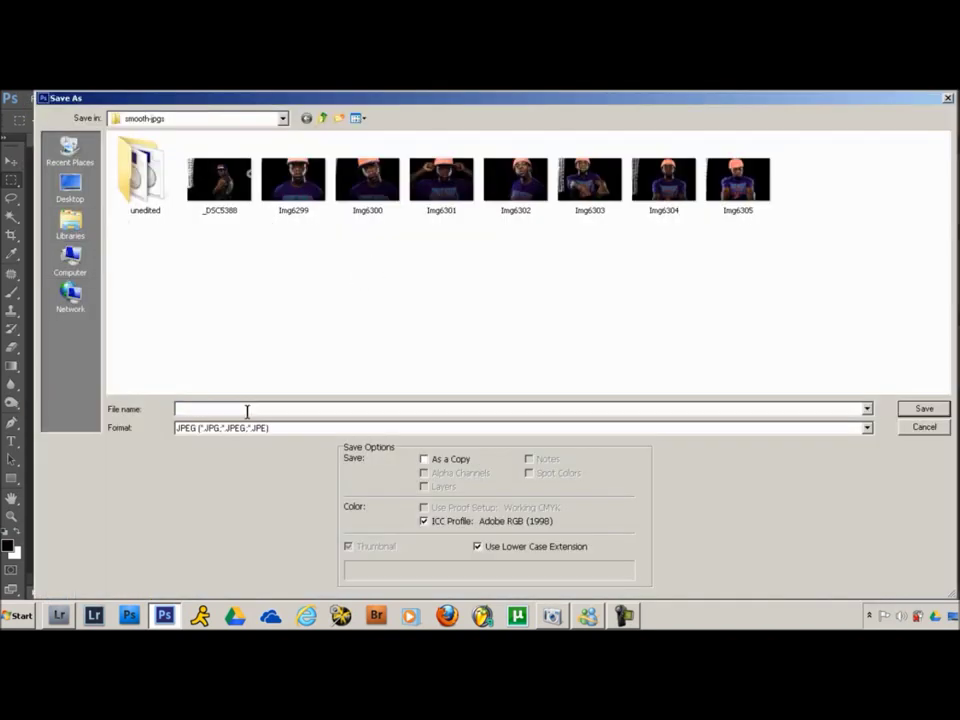
key("BackSpace")
key("Return")
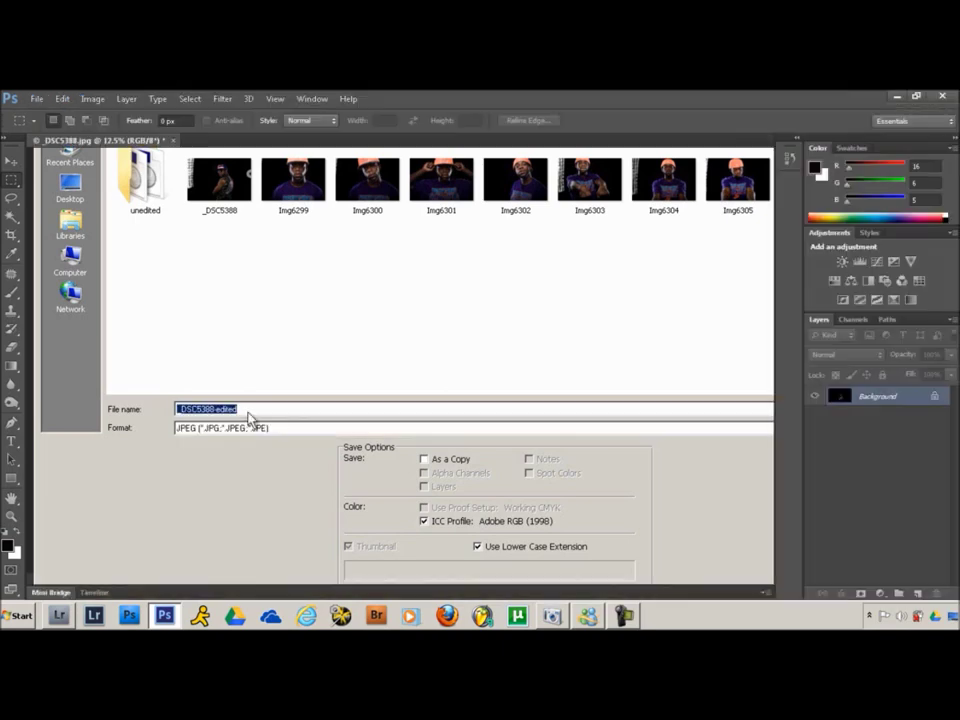
left_click(563, 217)
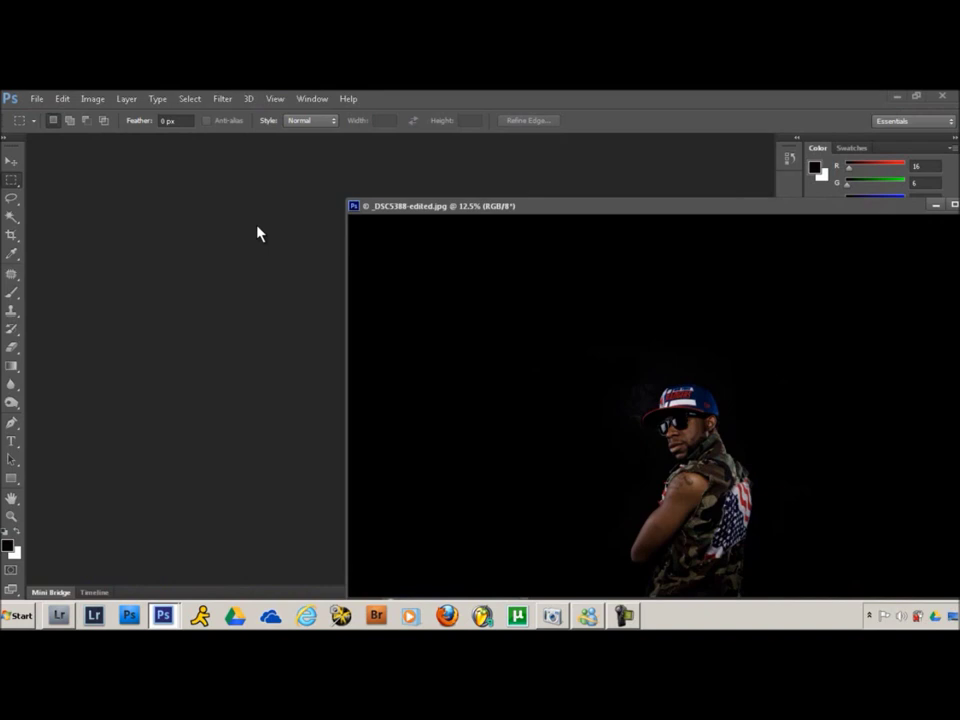
Step: Reopen the original _DSC5388.jpg and float it in its own window
key("ctrl+o")
left_click(240, 195)
double_click(240, 195)
left_click_drag(545, 228, 439, 223)
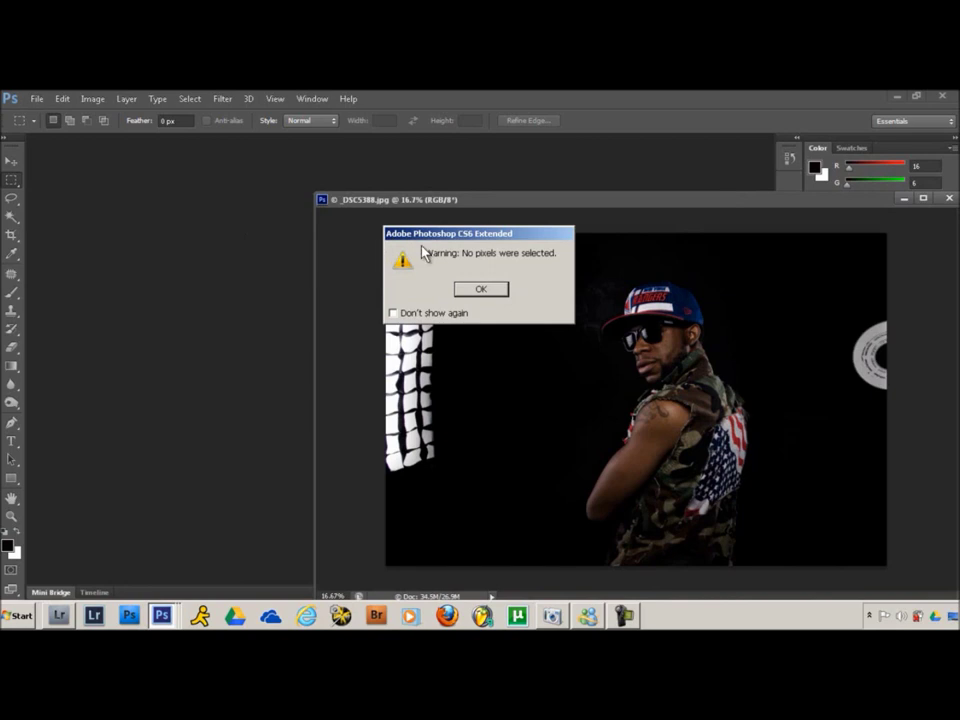
left_click(498, 290)
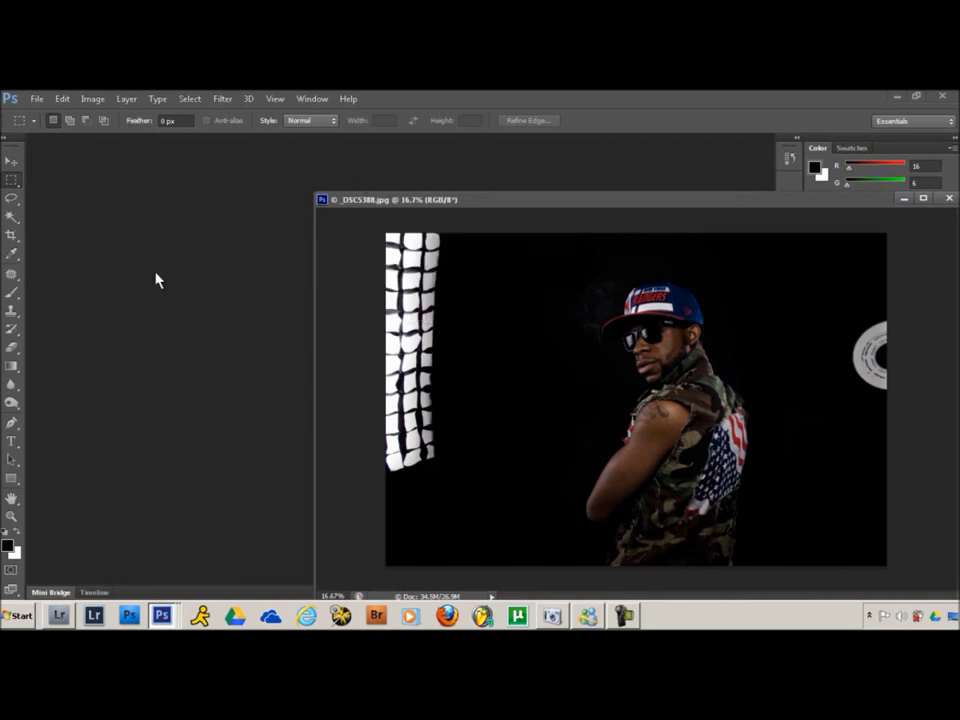
Step: Float the edited copy too and arrange both windows side by side, each zoomed out to fit
left_click(506, 203)
left_click_drag(500, 196, 90, 183)
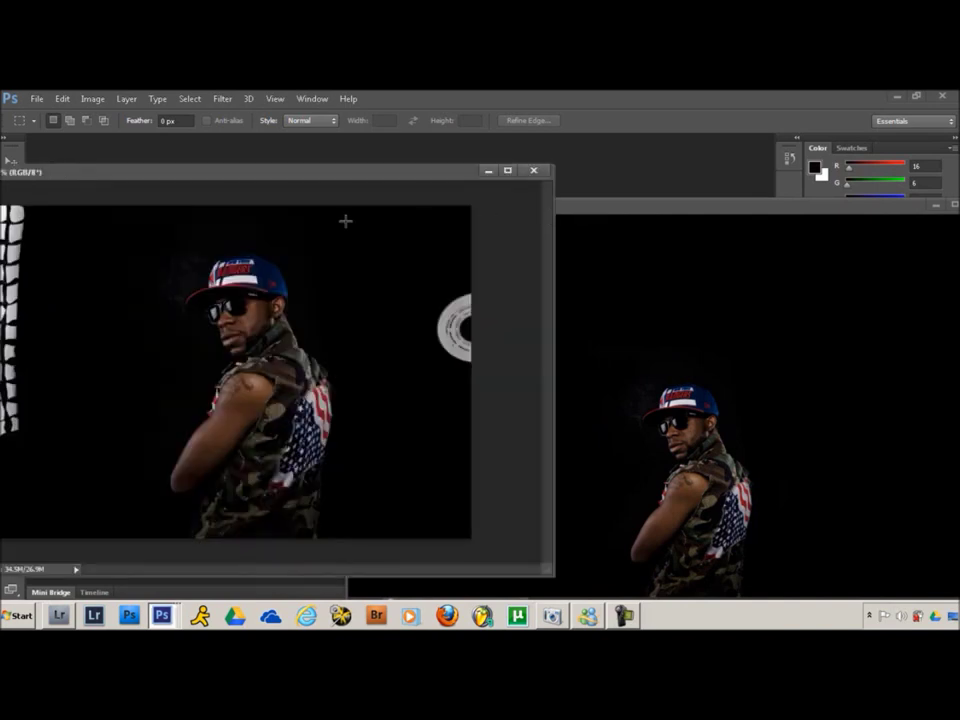
left_click_drag(360, 179, 388, 204)
key("ctrl+minus")
key("ctrl+minus")
left_click(670, 207)
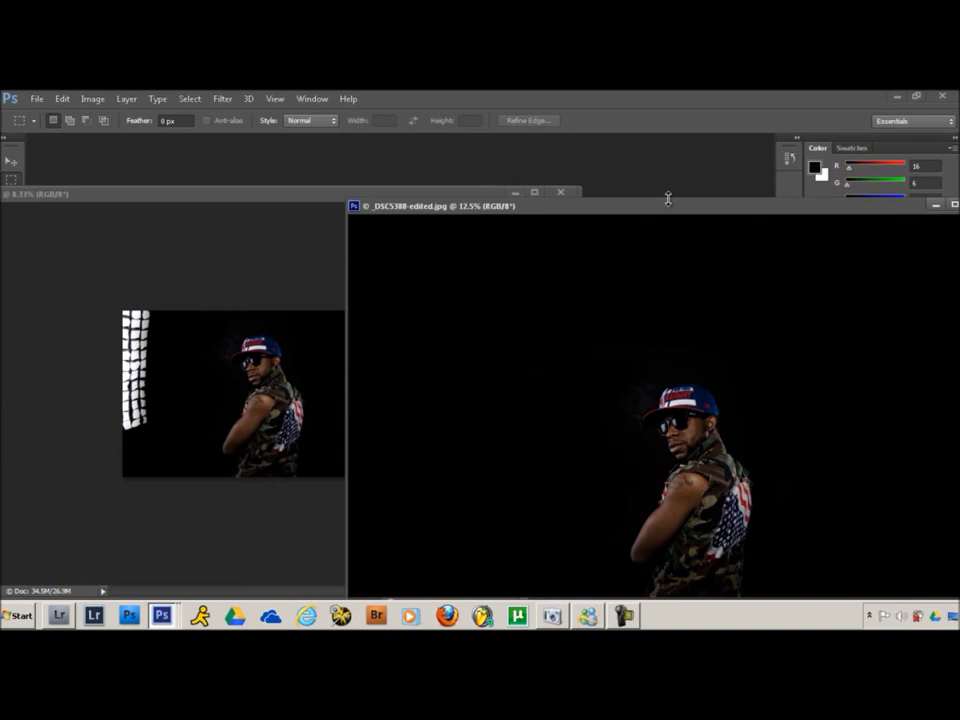
left_click_drag(658, 212, 664, 182)
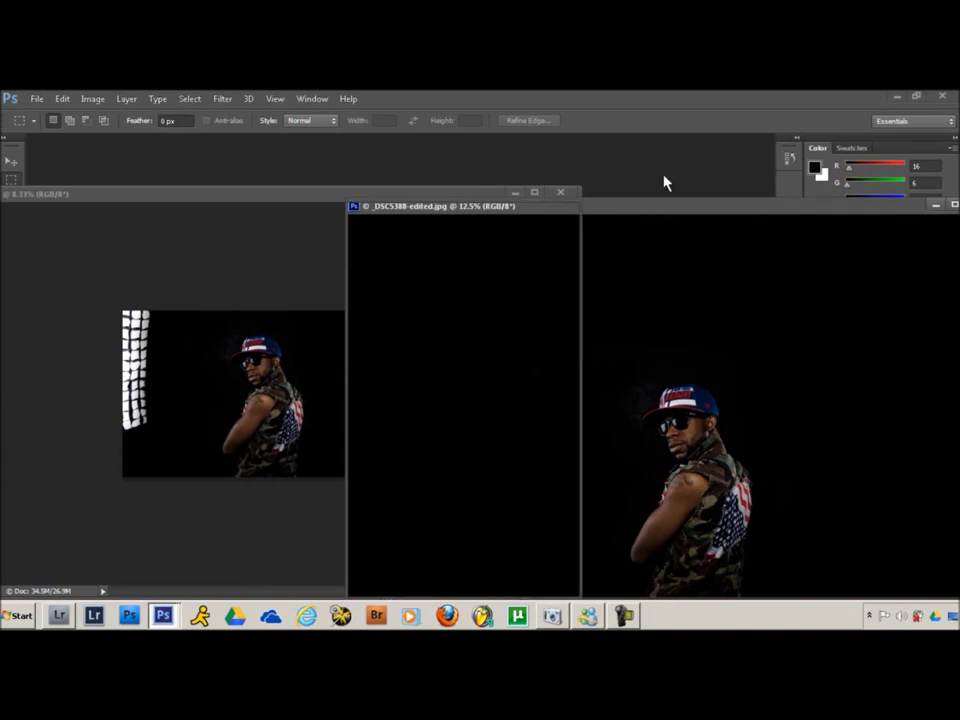
key("ctrl+minus")
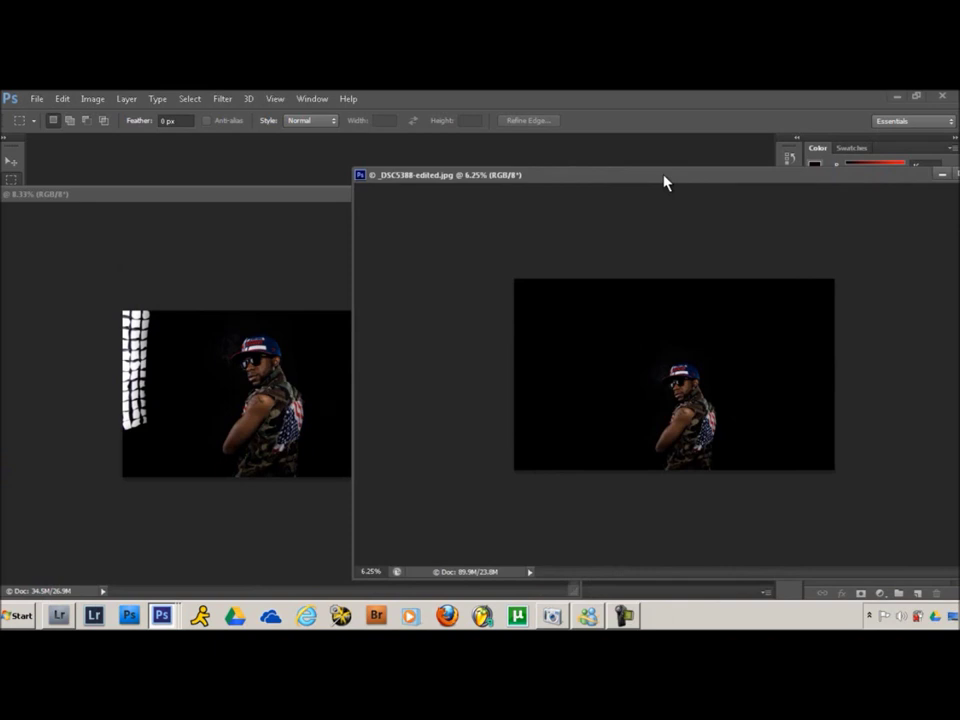
left_click_drag(665, 182, 690, 193)
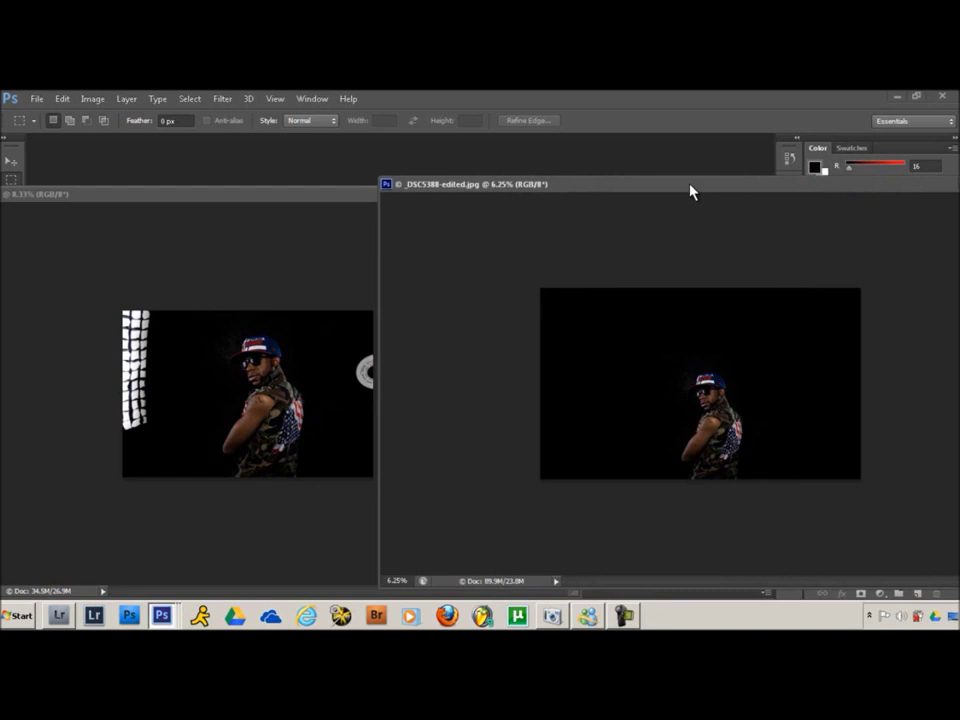
left_click_drag(690, 192, 650, 195)
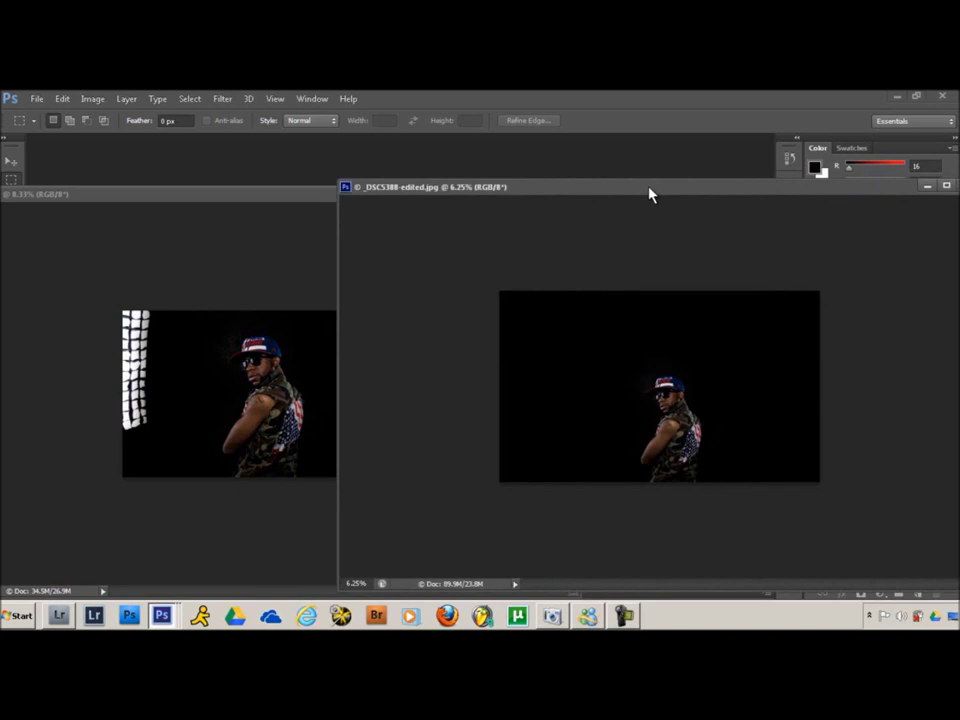
left_click_drag(649, 194, 579, 193)
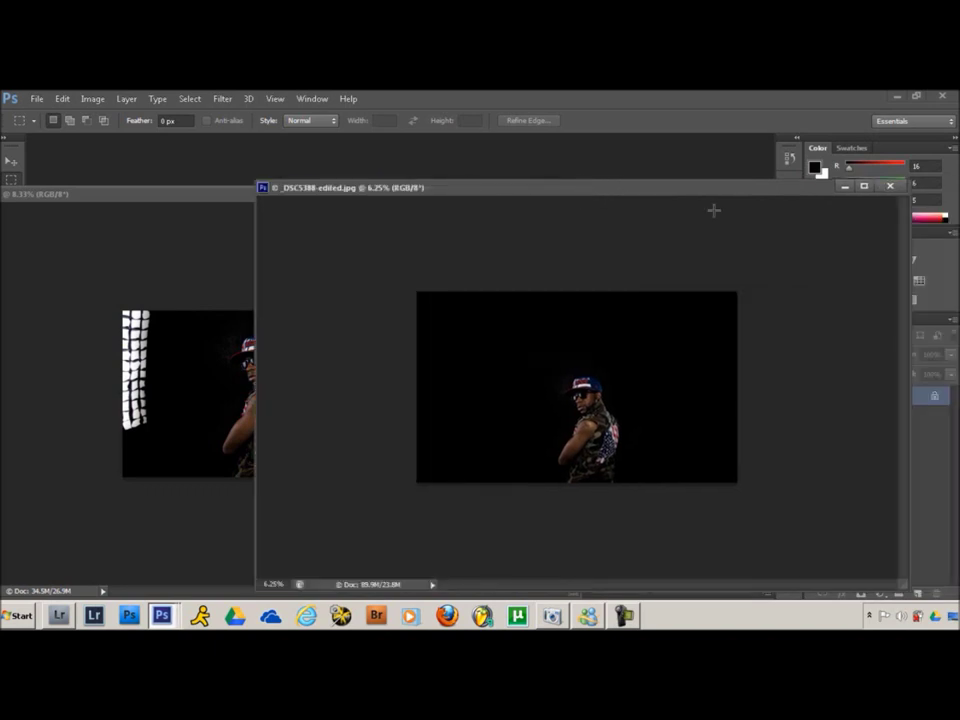